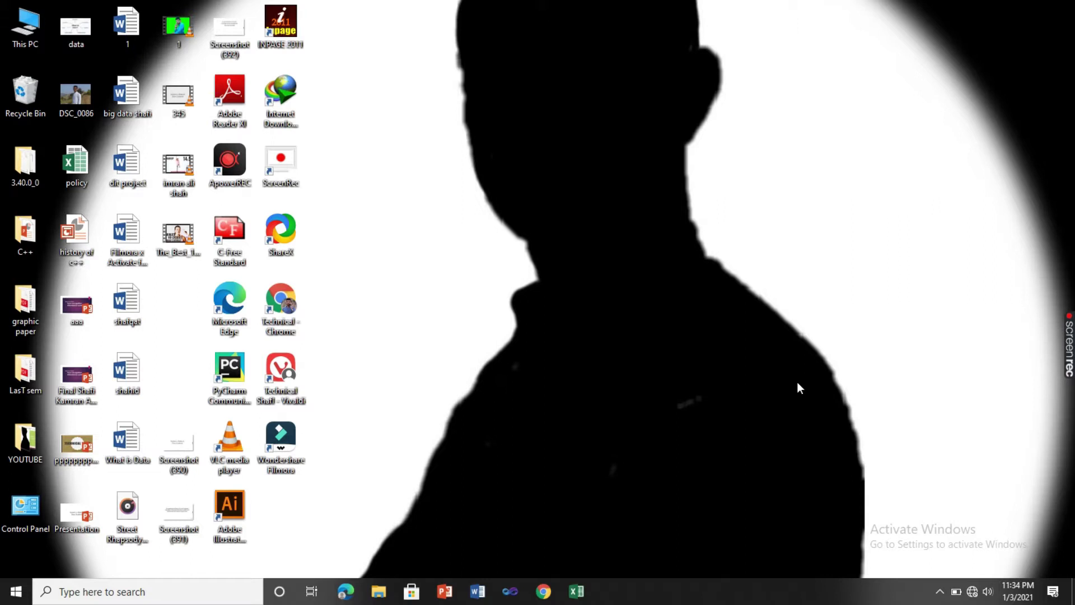
Step: Open the aaa presentation, dismiss the activation notice, and switch to the Slide Show ribbon
double_click(77, 307)
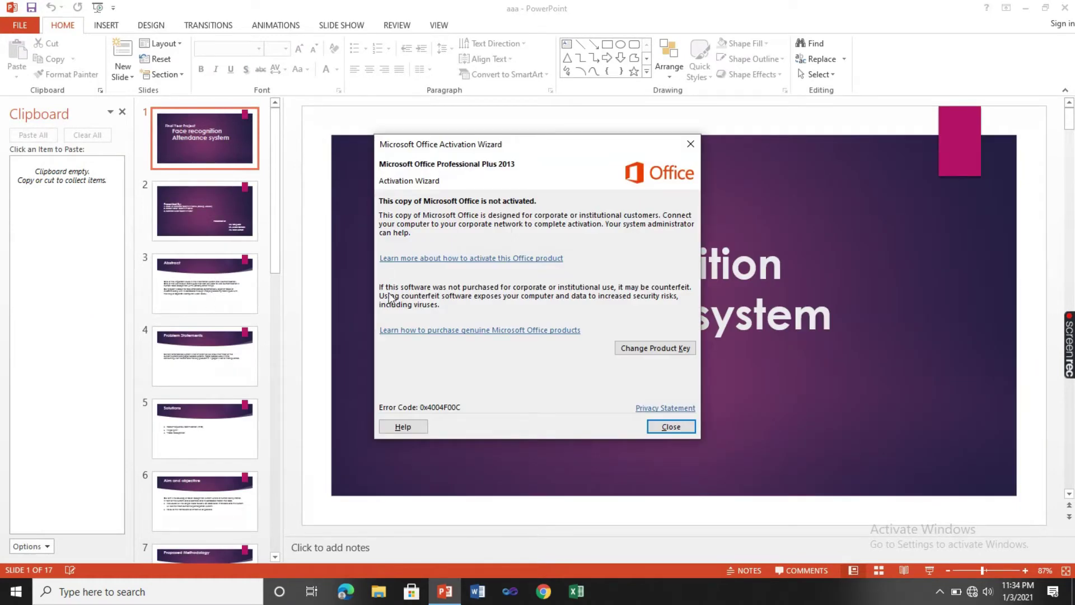
key(Escape)
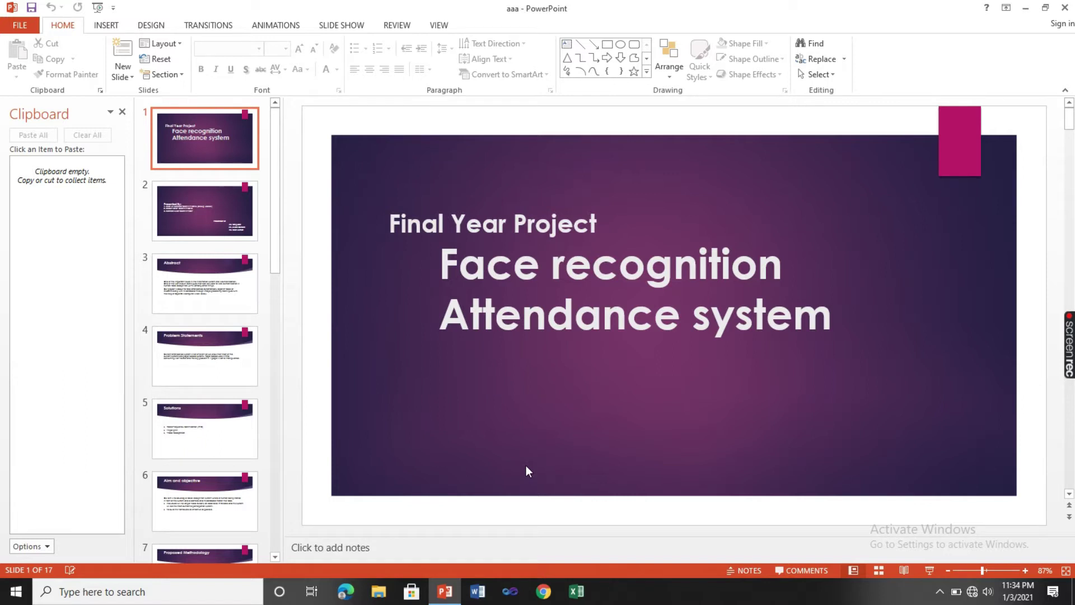
click(272, 25)
click(353, 27)
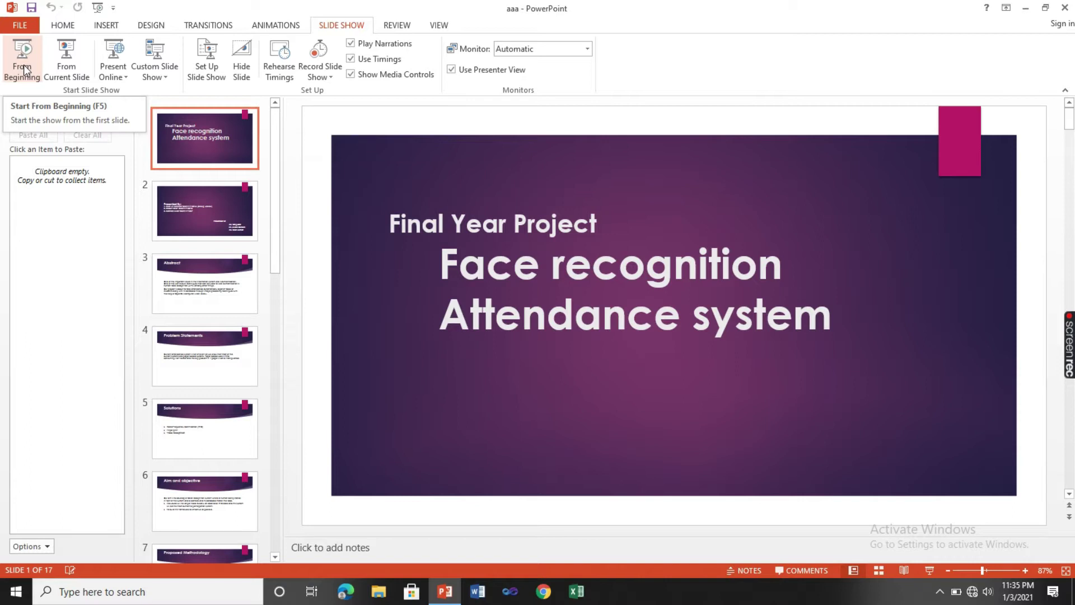
Step: Present from the beginning, advance to slide 9 'Match with database', then end the show
click(24, 69)
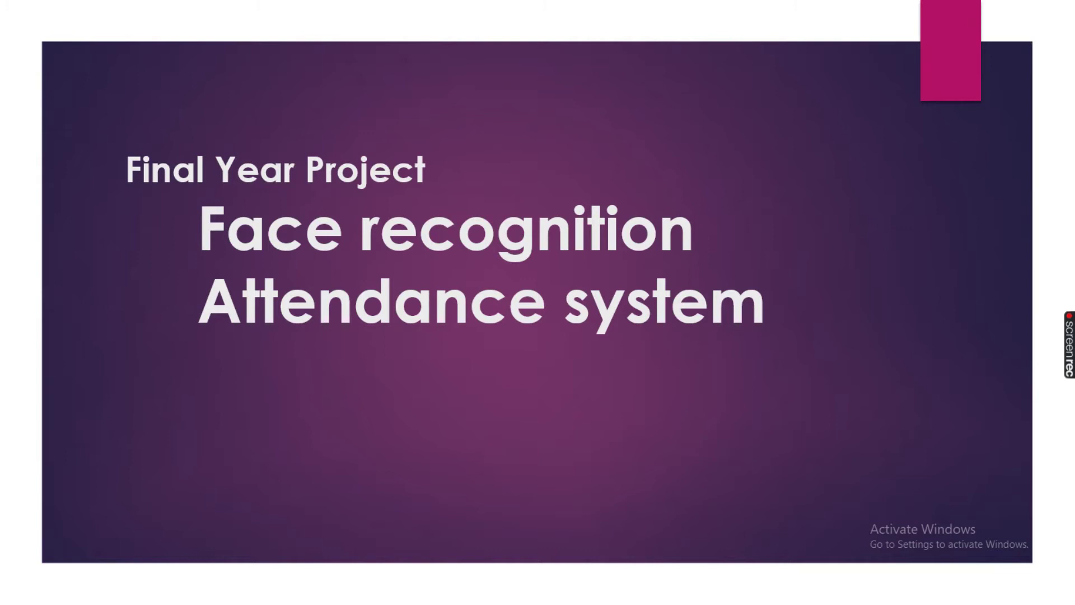
key(Right)
key(Right)
key(Right)
key(Right)
key(Right)
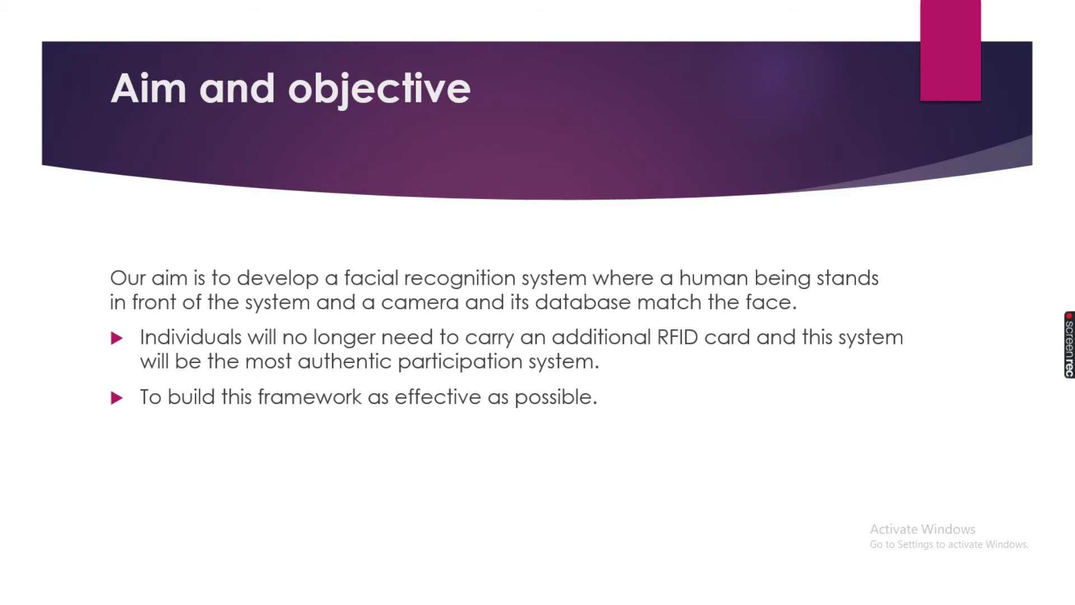
key(Right)
key(Right)
key(Right)
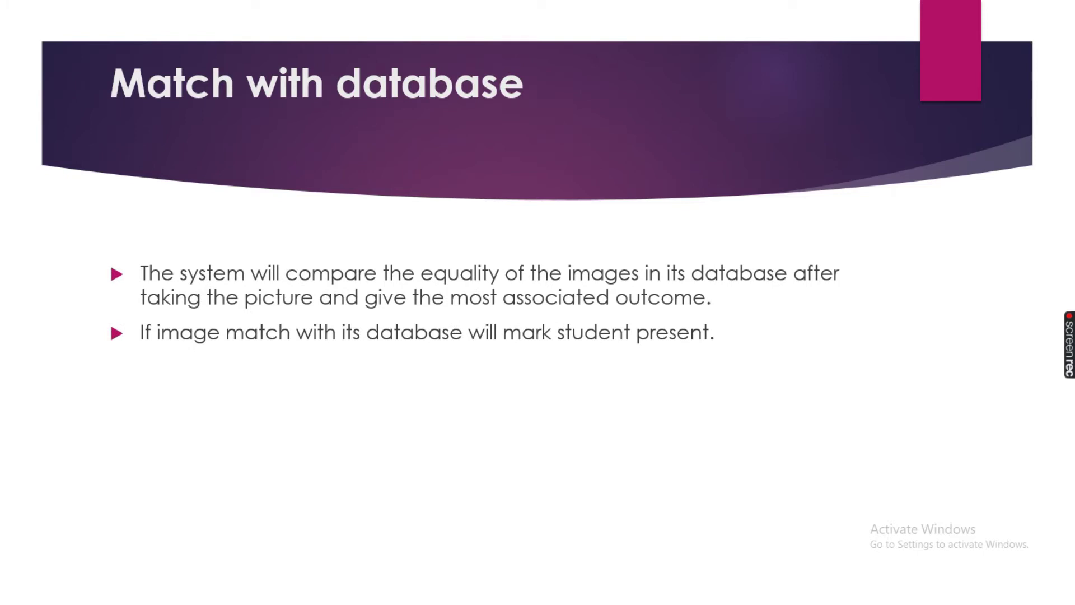
key(Escape)
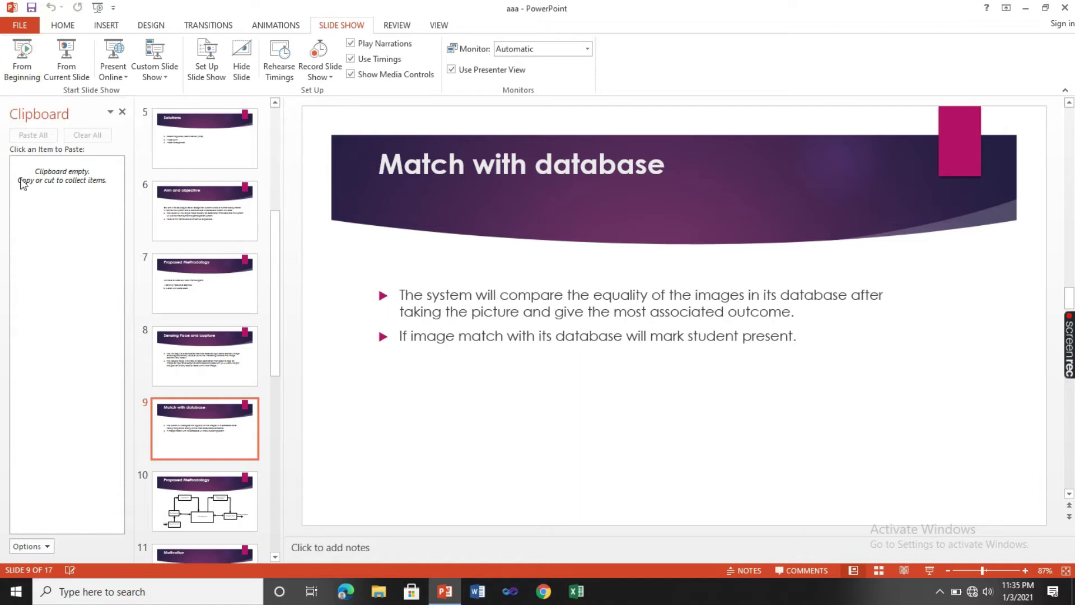
Step: Present from slide 8 'Sensing Face and capture' on to Motivation, then end the show
click(208, 375)
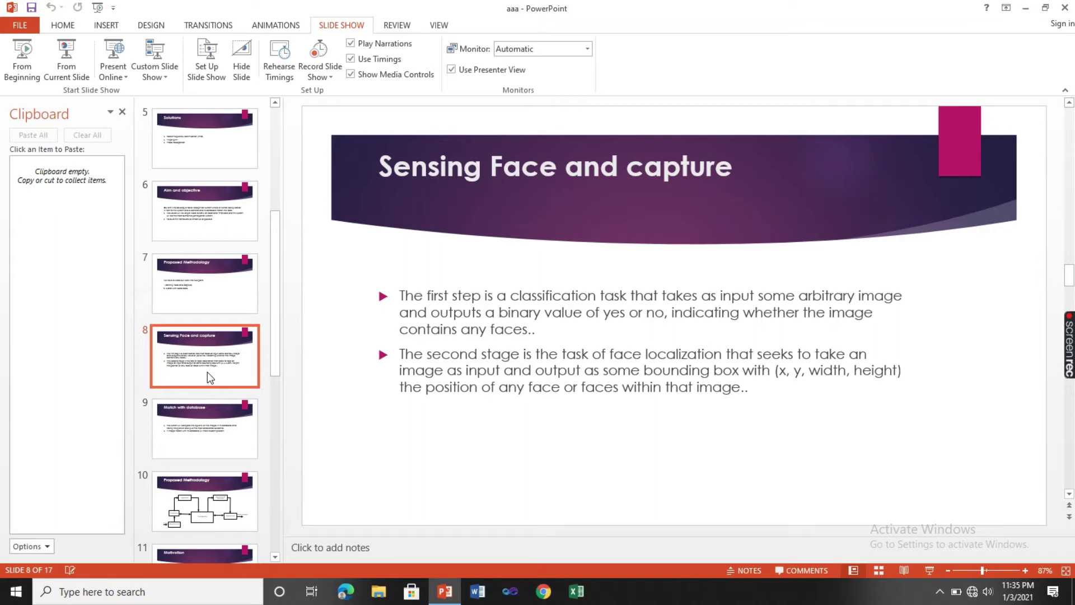
click(65, 62)
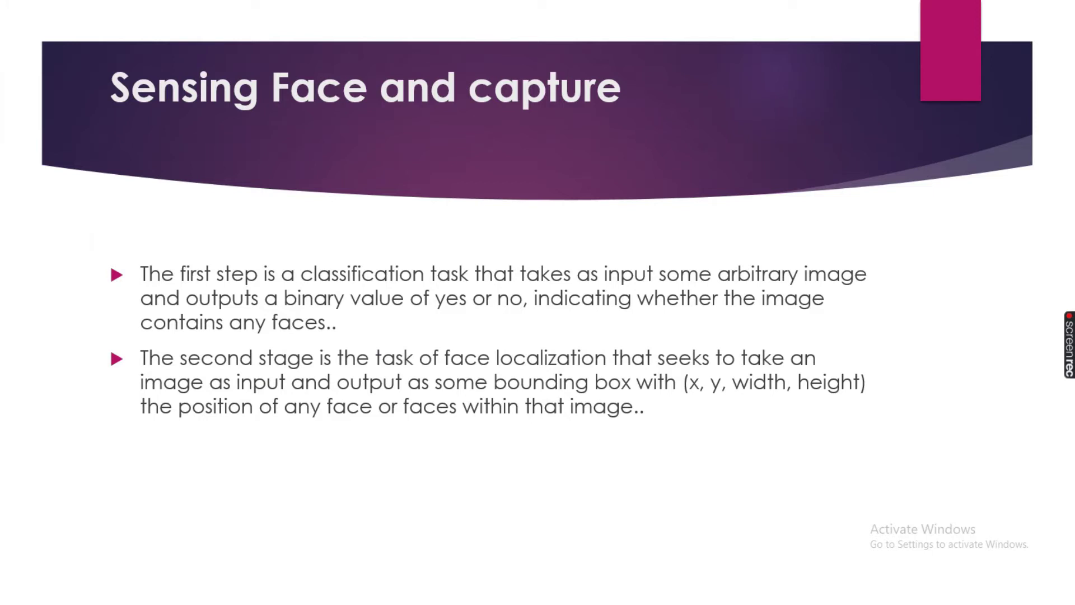
key(Right)
key(Left)
key(Left)
key(Left)
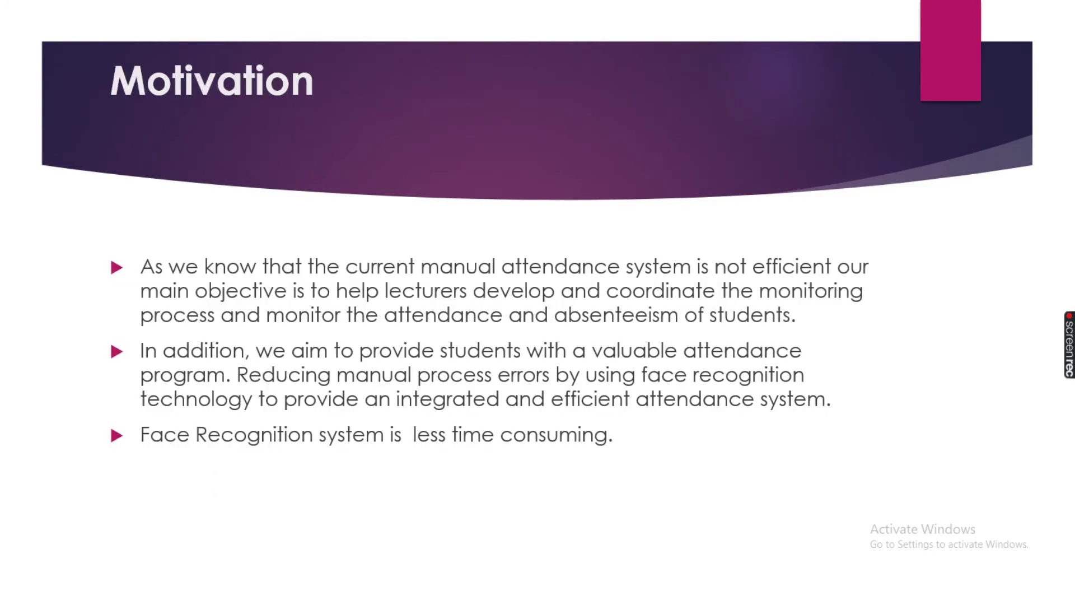
key(Escape)
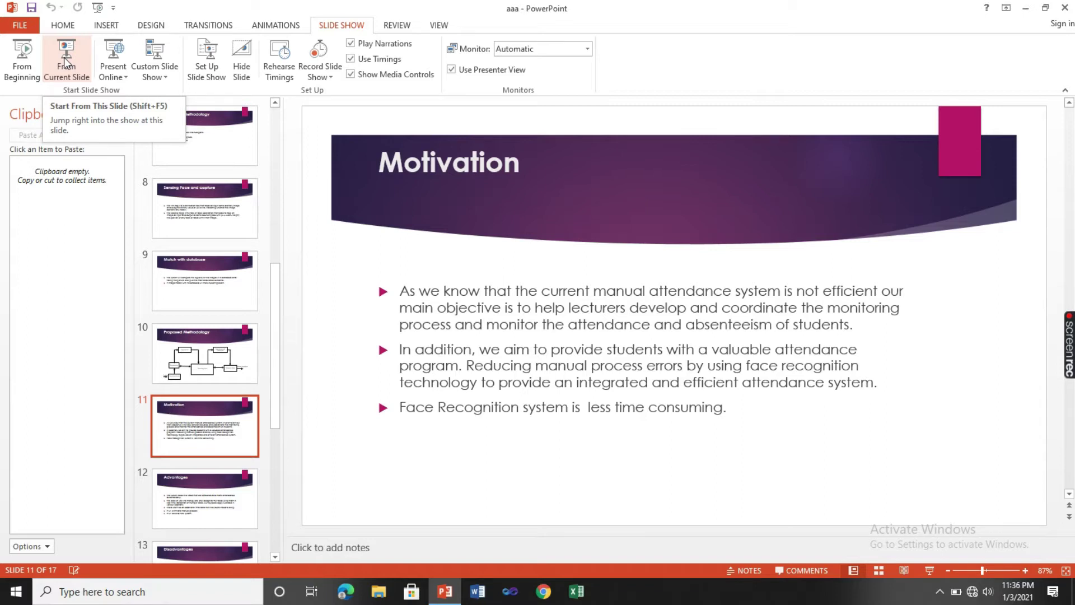
click(120, 75)
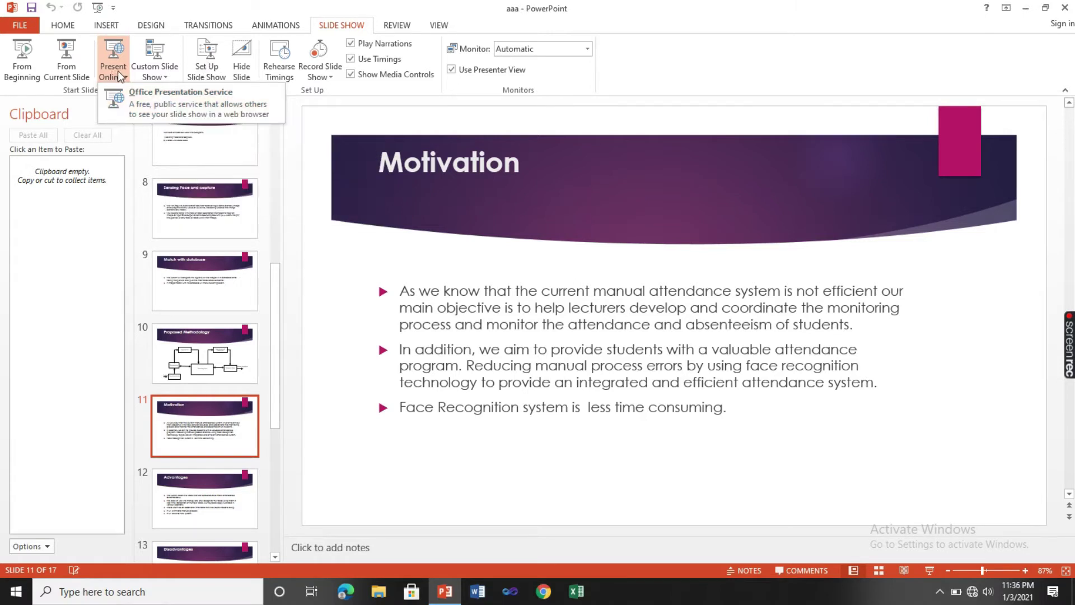
click(326, 231)
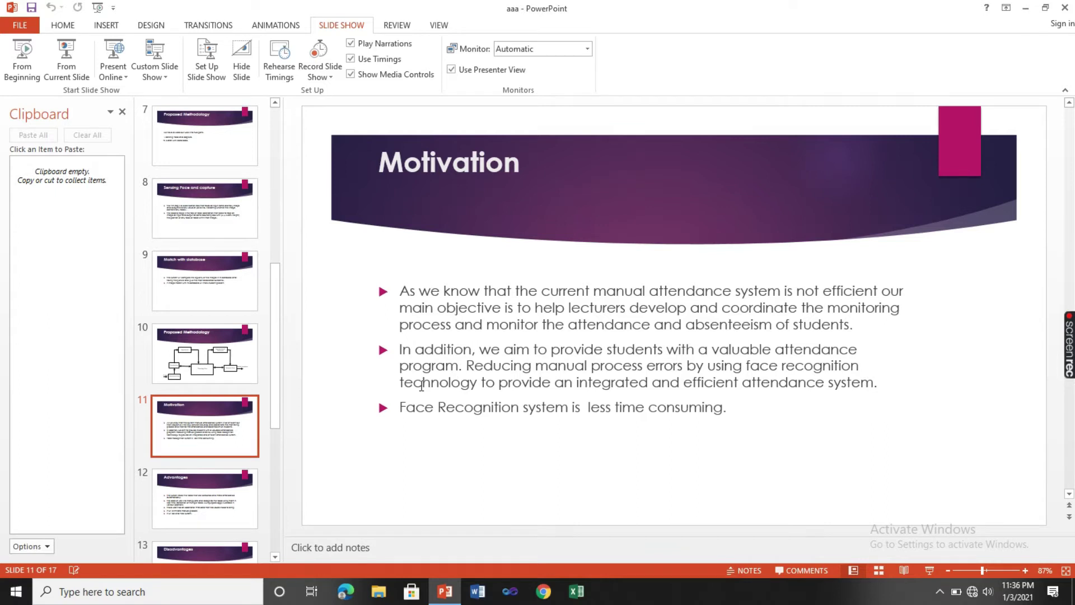
Step: Define a new custom show, Custom Show 1, with the Abstract and Advantages slides and save it
click(167, 79)
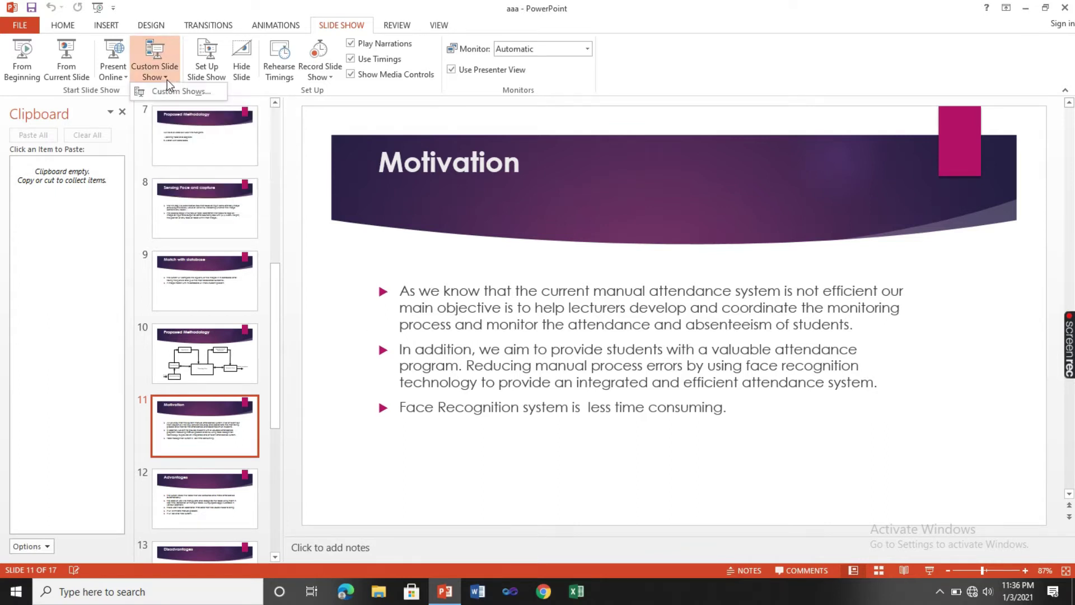
click(174, 91)
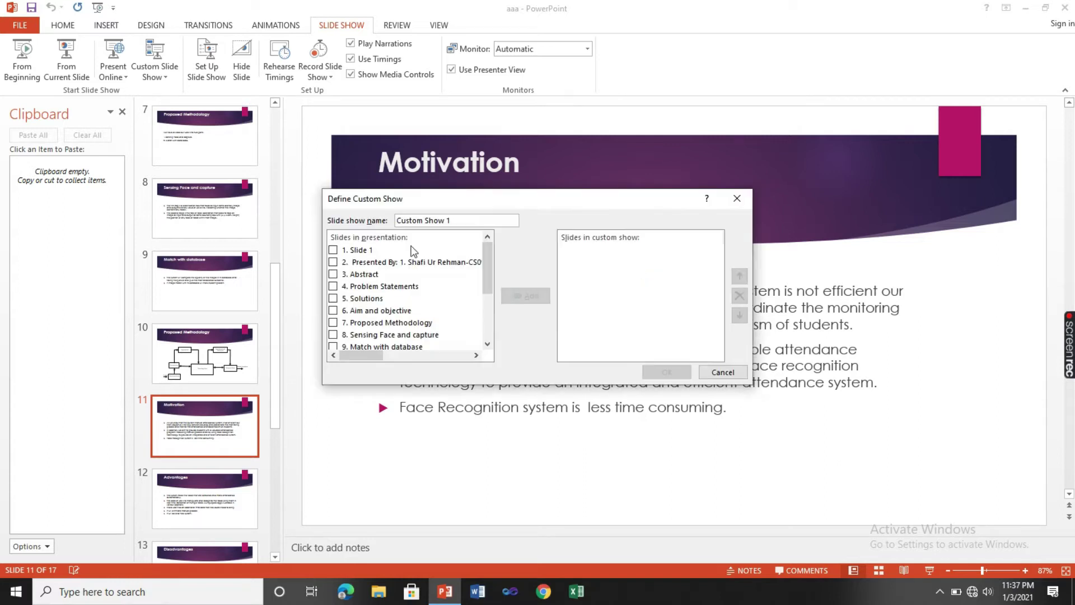
click(334, 274)
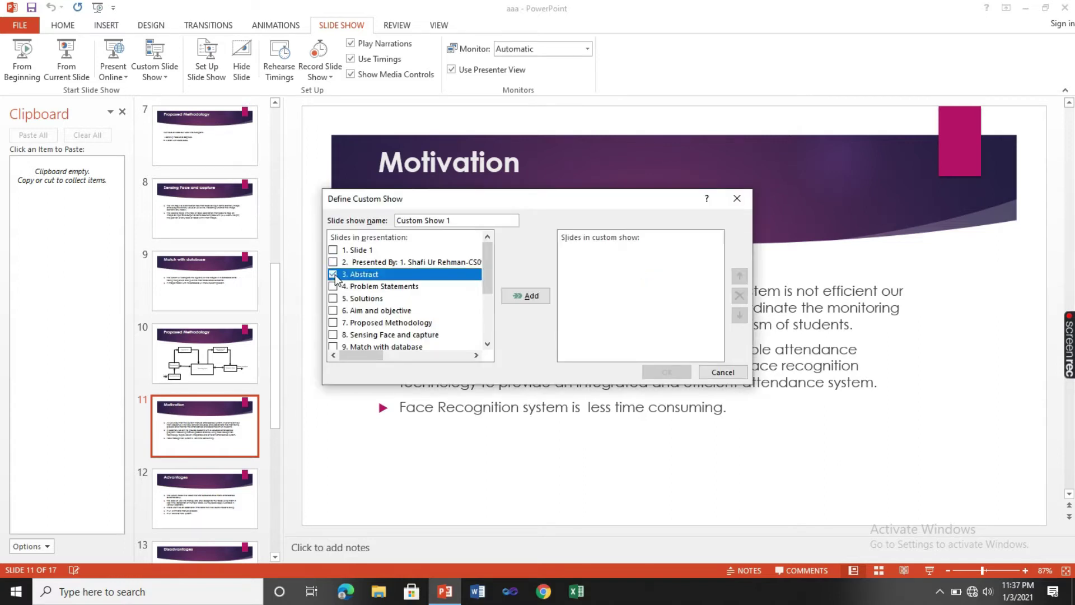
click(530, 297)
drag(485, 288, 489, 325)
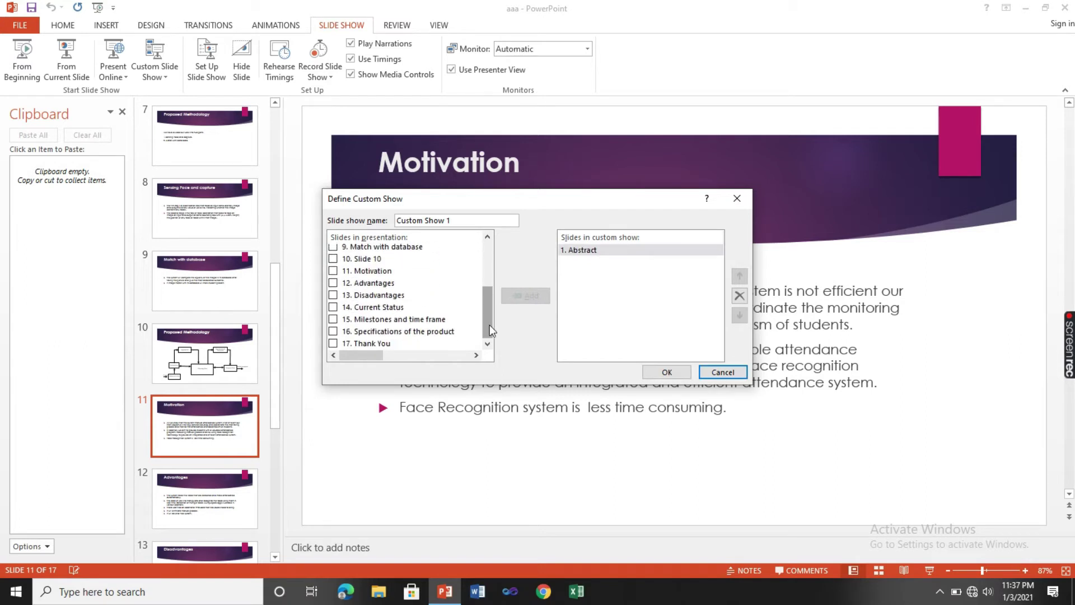
click(335, 284)
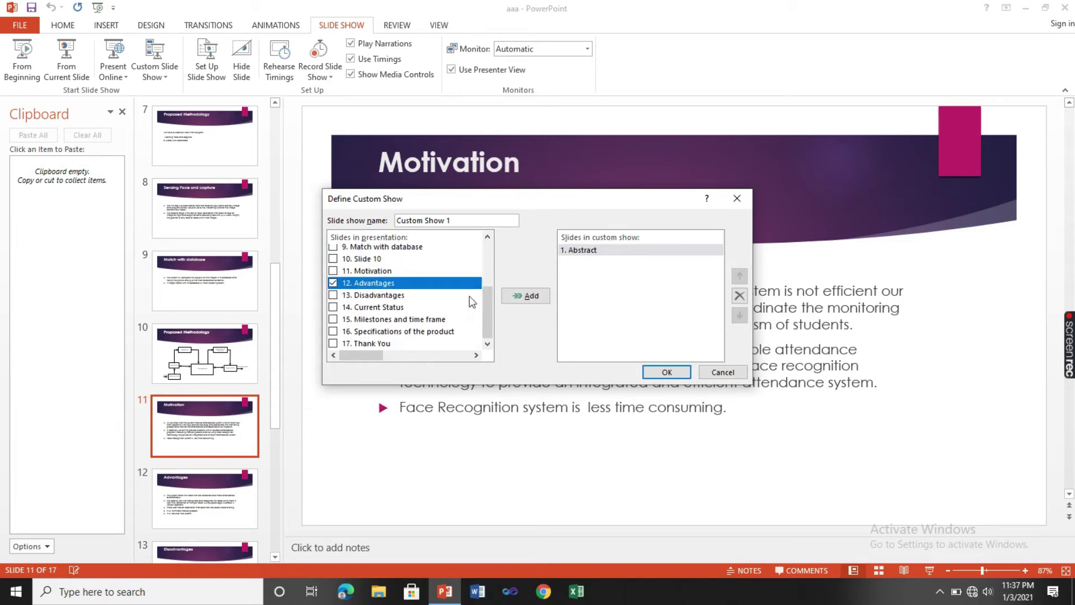
click(524, 297)
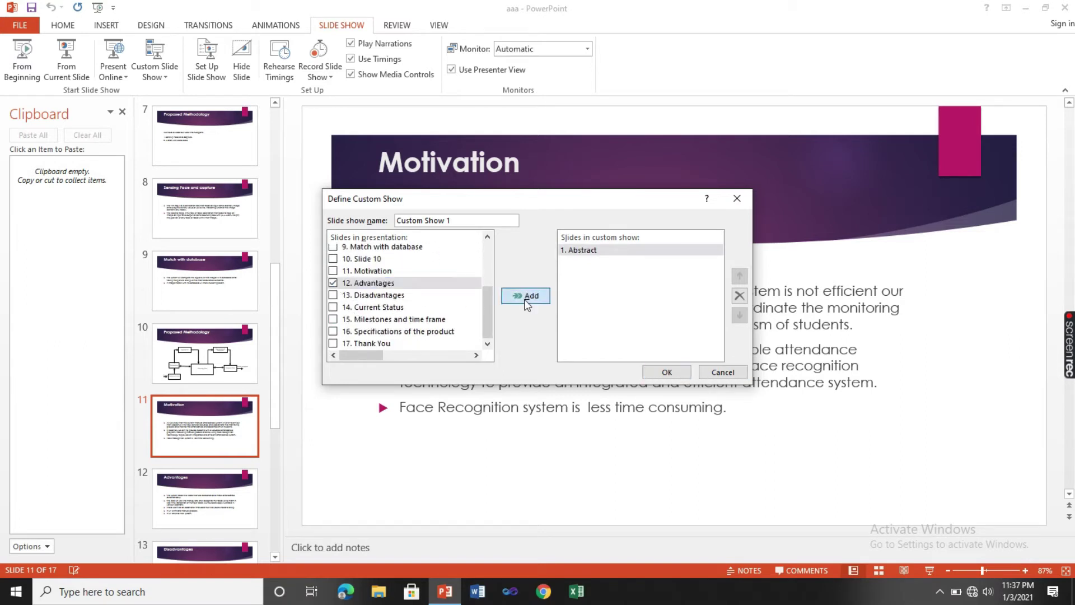
click(333, 331)
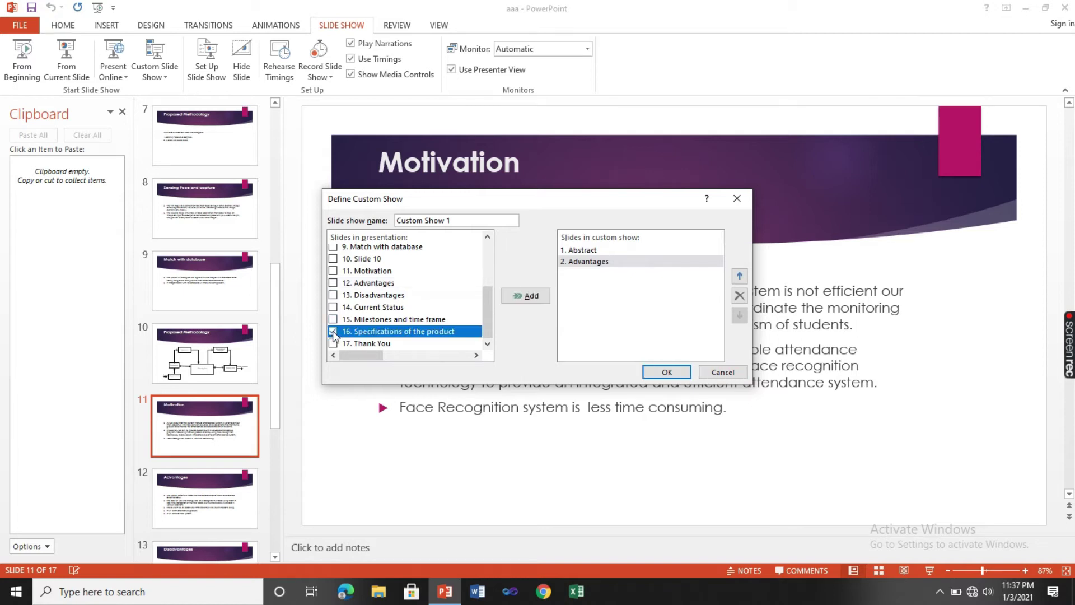
click(663, 373)
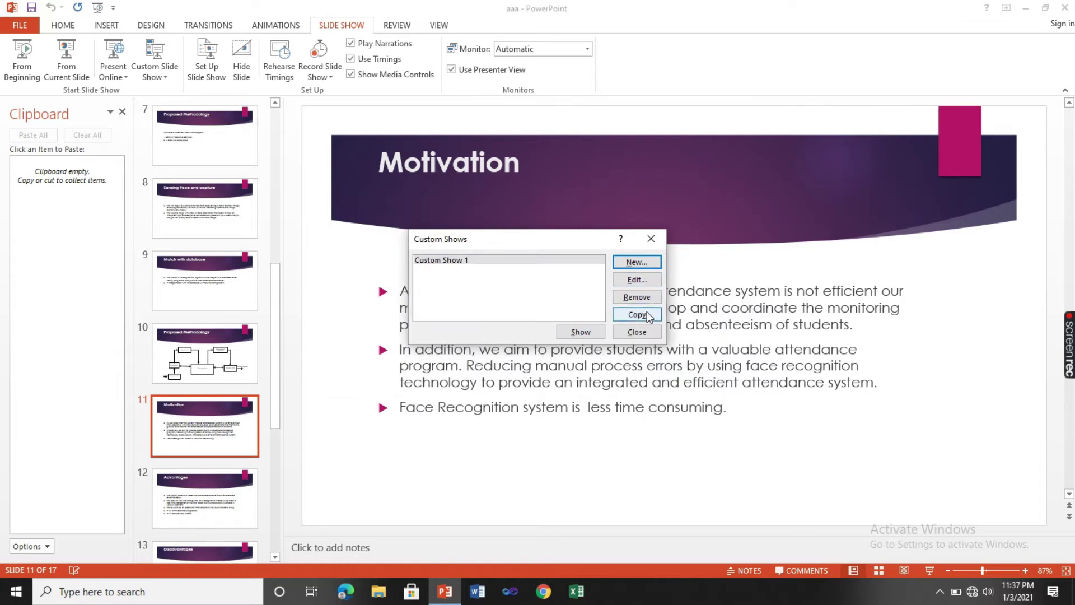
Step: Play Custom Show 1 from Abstract to Advantages and exit at its end
click(579, 334)
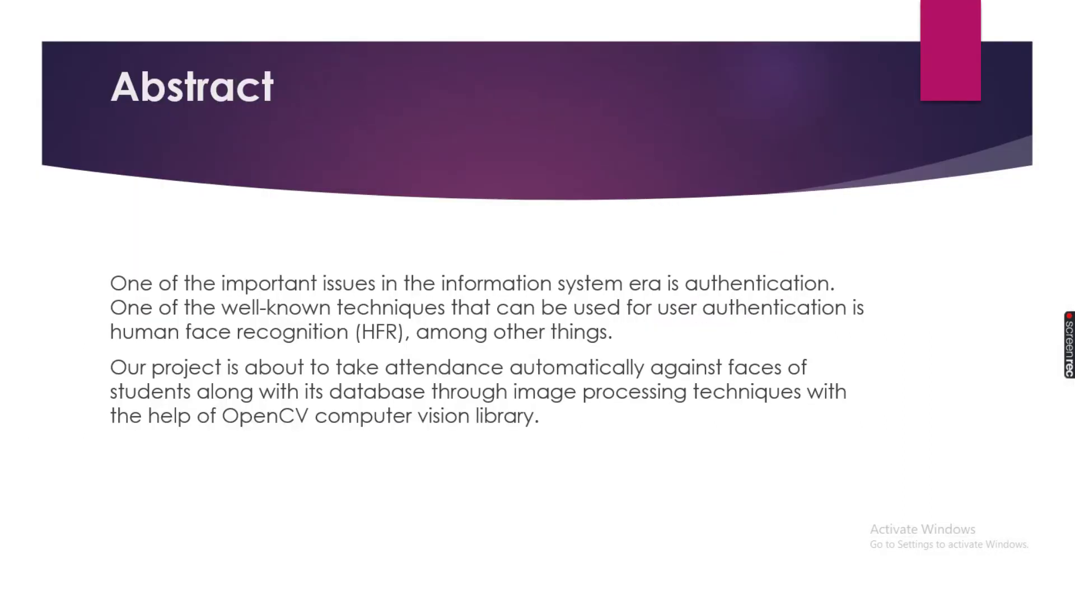
key(Right)
key(Right)
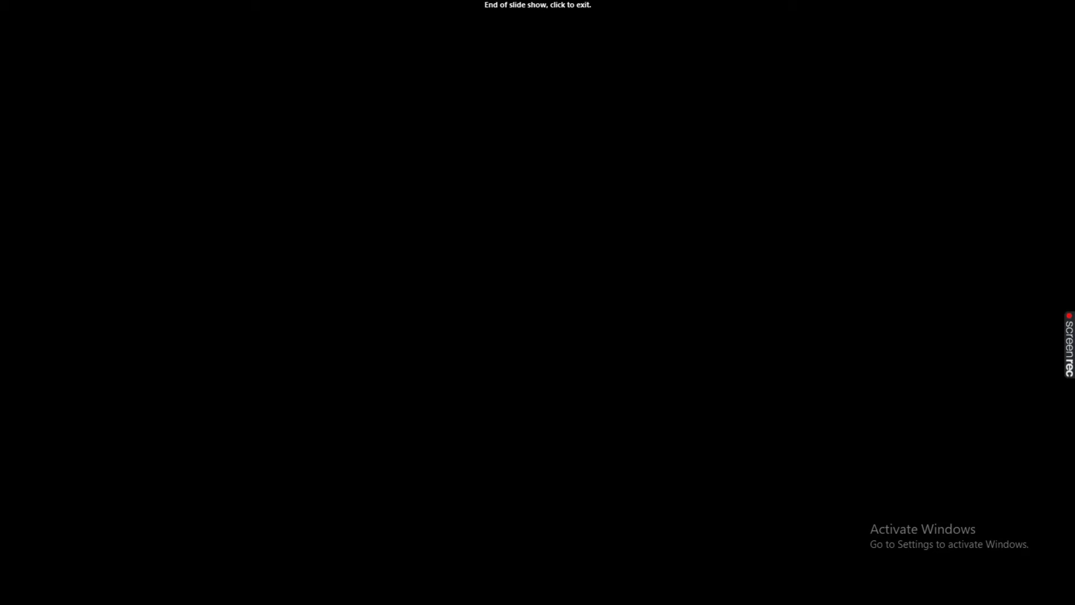
key(Right)
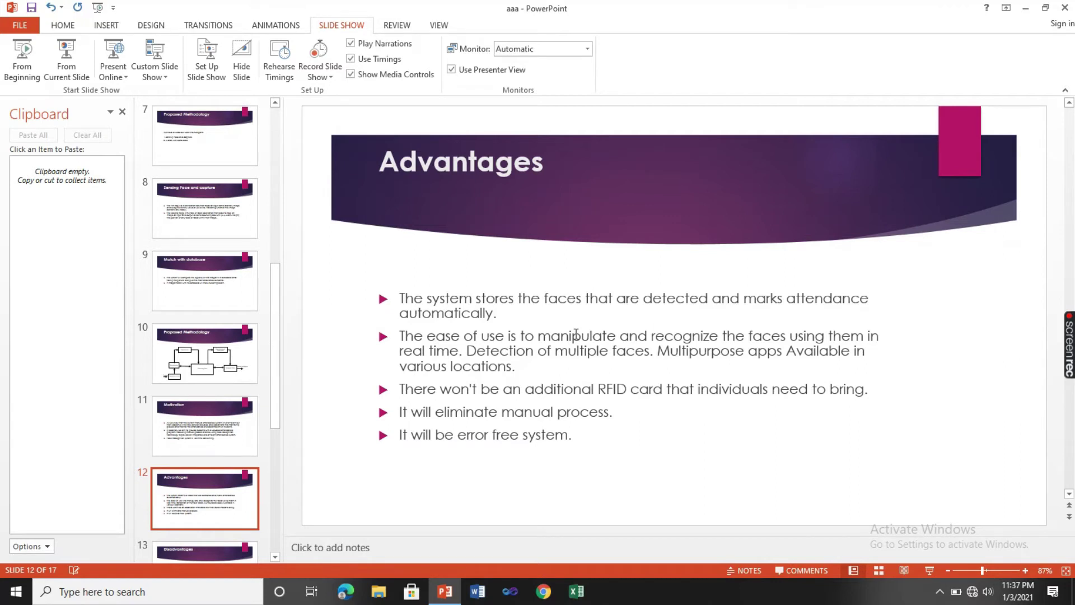
Step: Open the Set Up Show dialog from the Slide Show ribbon
click(225, 84)
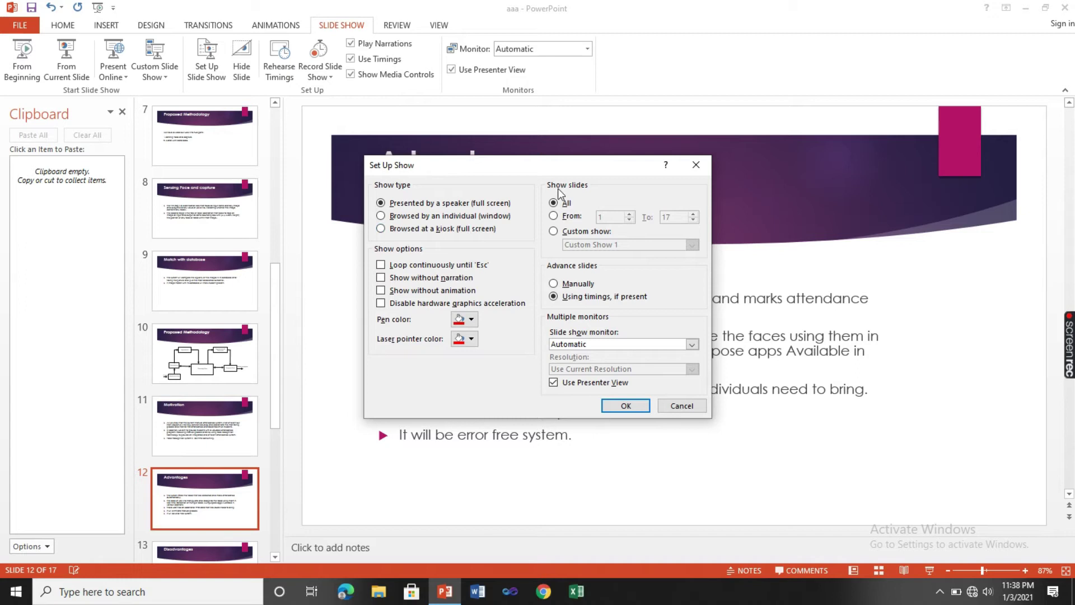
Step: Limit the shown slides to Custom Show 1 and review the pen colour choices
click(554, 216)
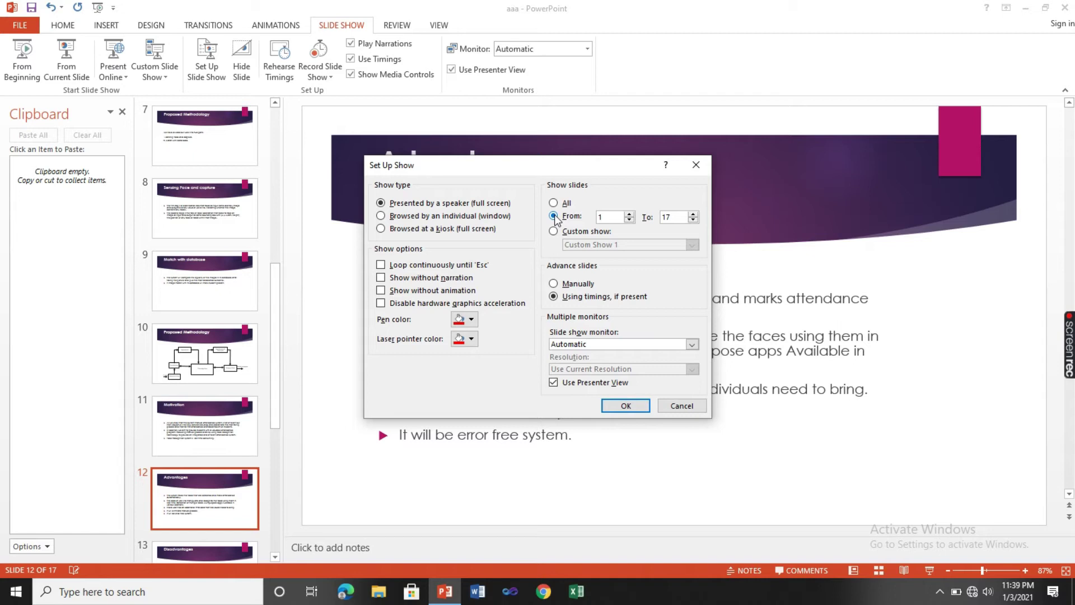
click(554, 233)
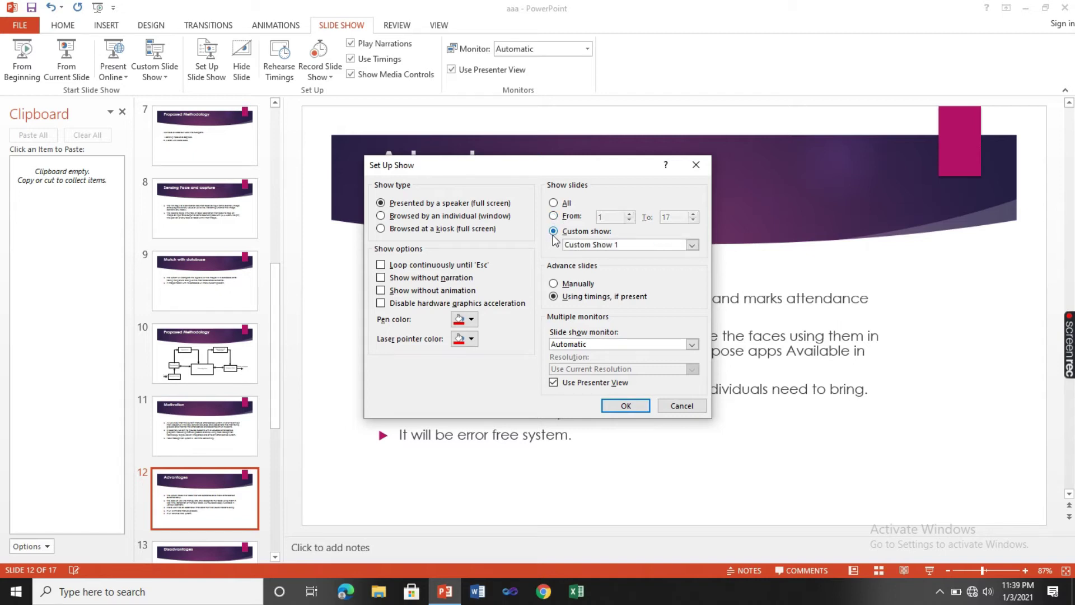
click(691, 245)
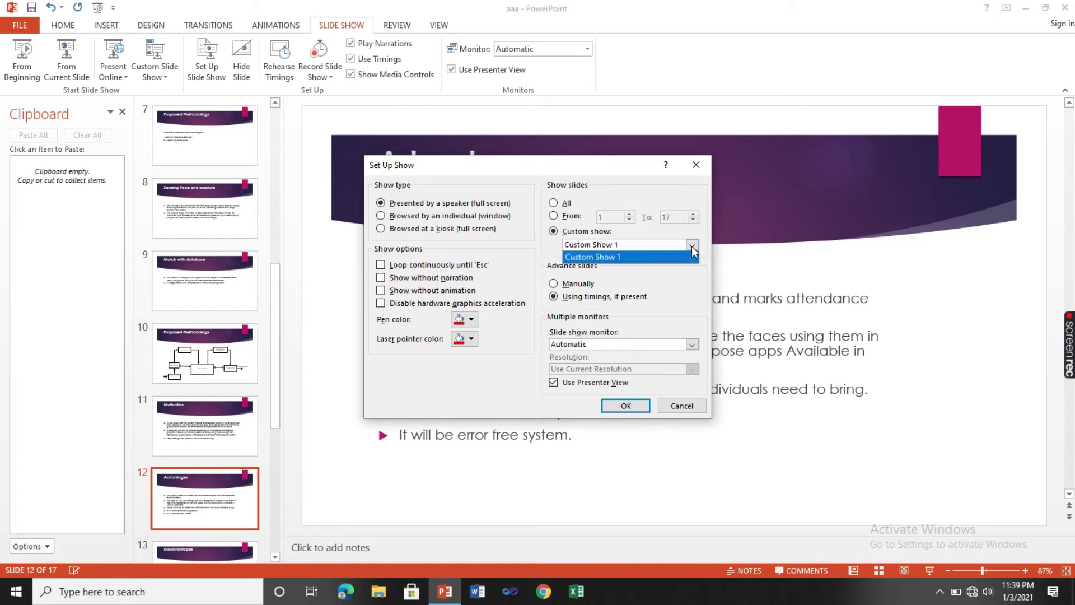
click(691, 246)
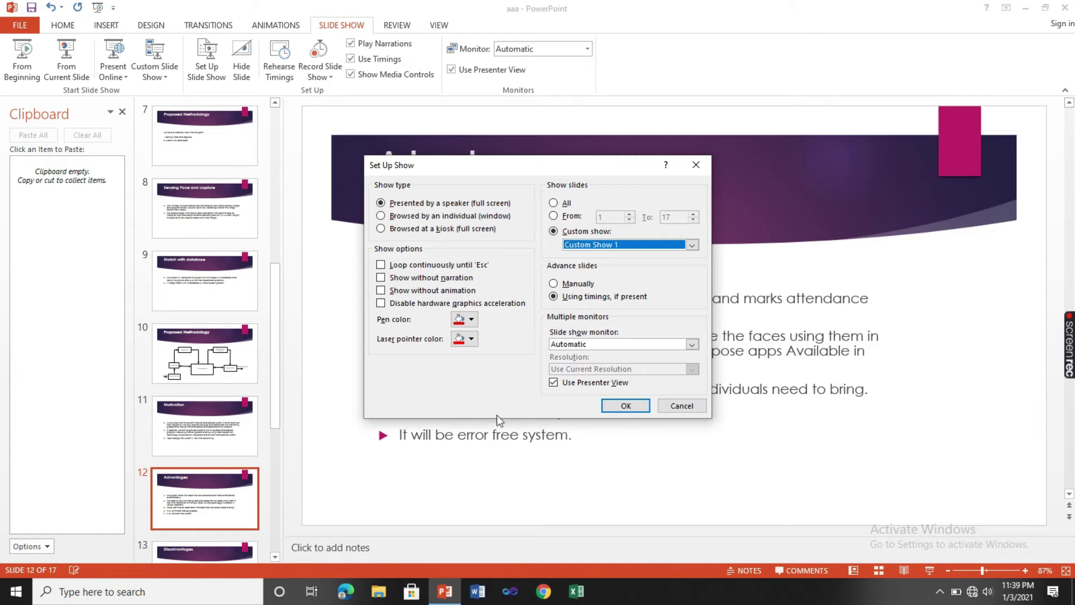
click(472, 319)
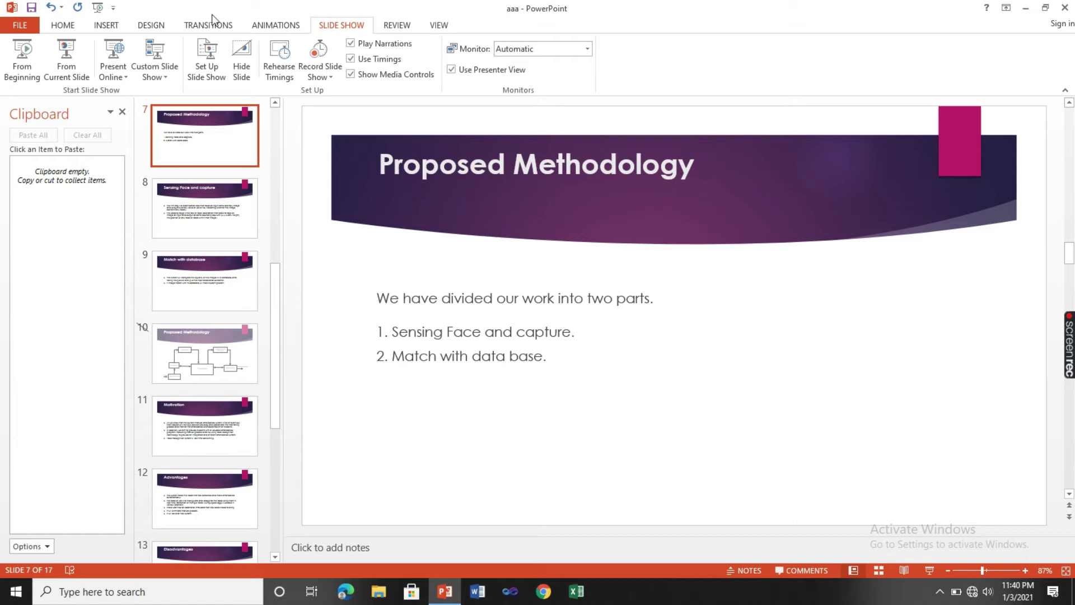
Step: Hide slides 7 and 9, keep slide 10 visible, and start Rehearse Timings
click(238, 68)
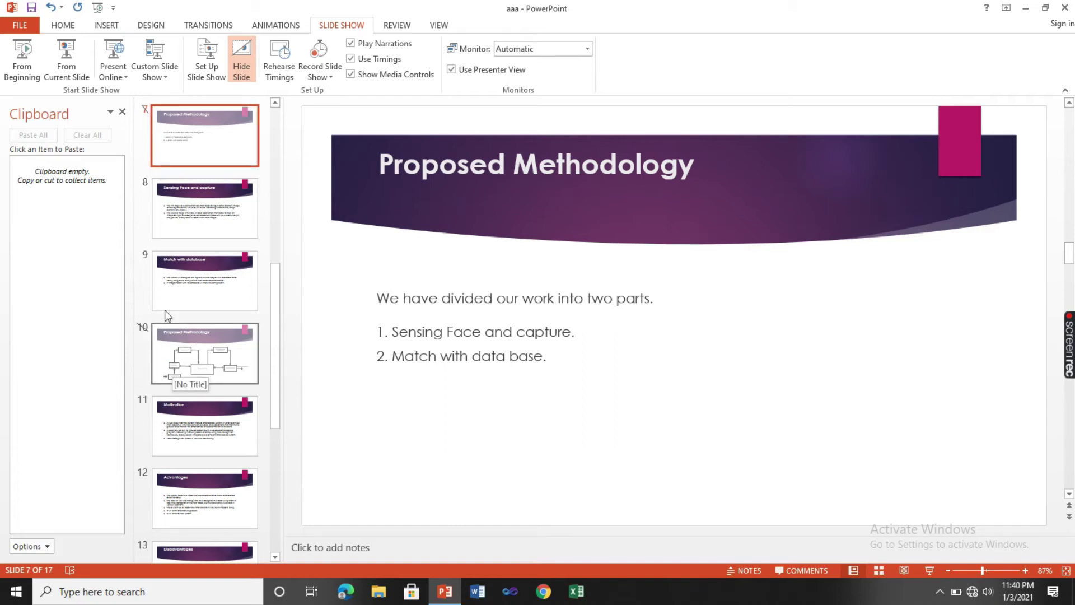
click(179, 279)
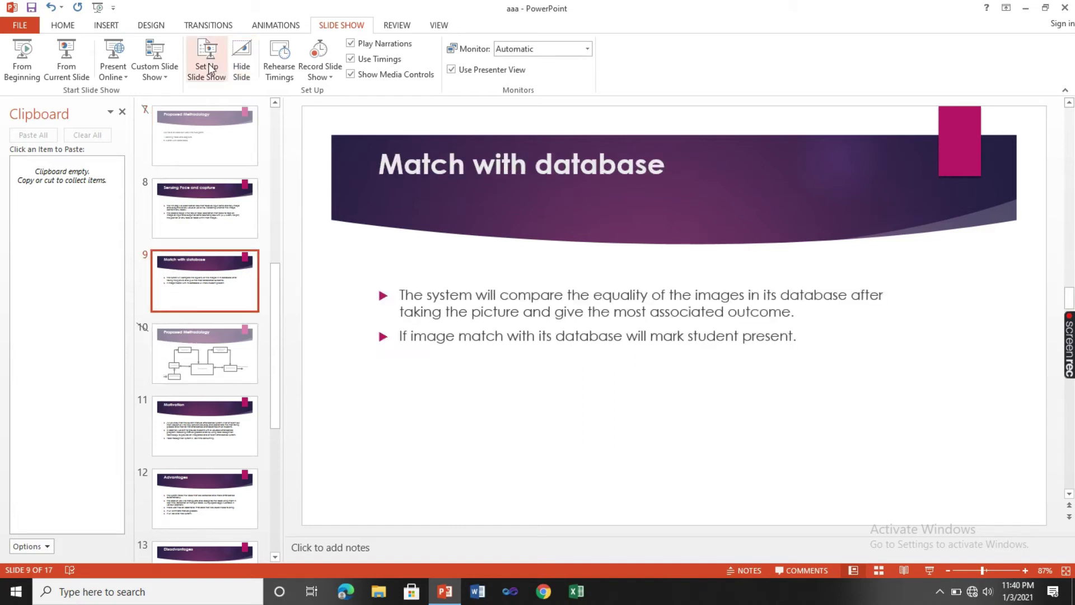
click(241, 66)
click(204, 336)
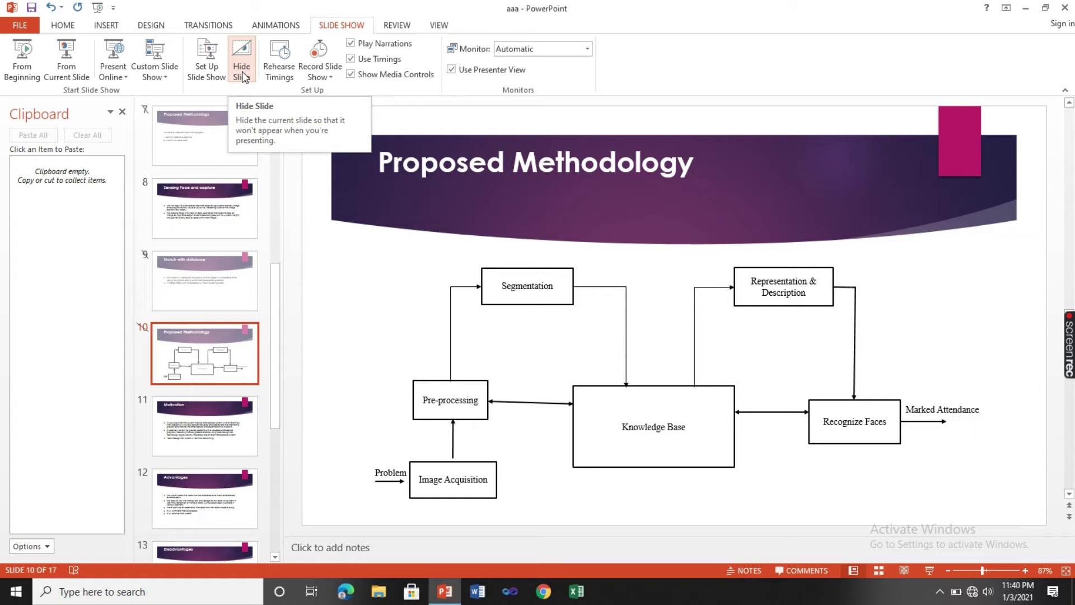
click(242, 72)
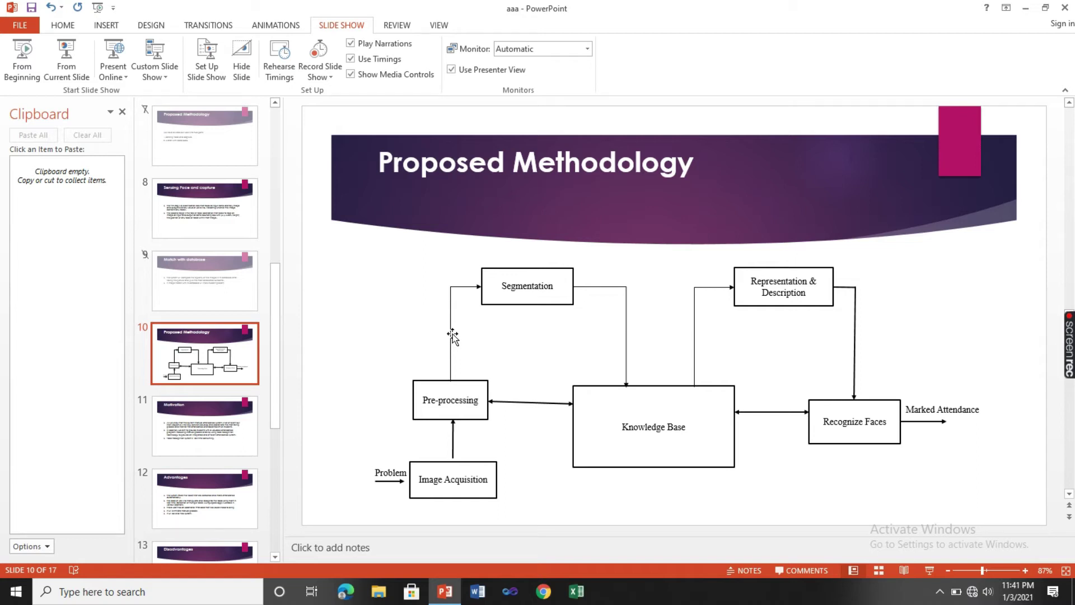
click(275, 77)
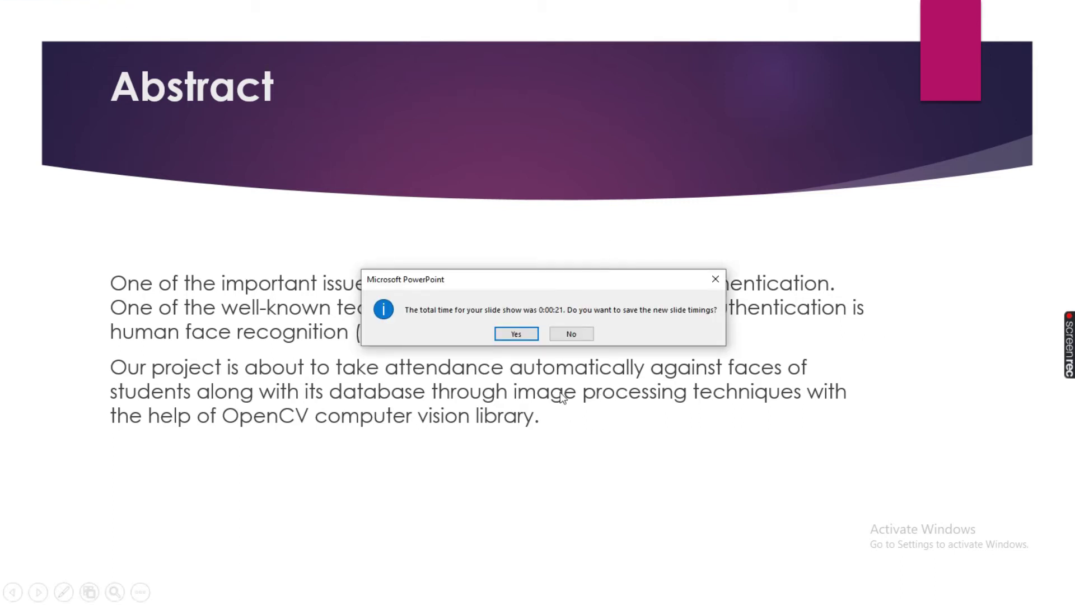
Step: Answer the save-timings prompt to return to editing on slide 10 'Proposed Methodology'
click(567, 338)
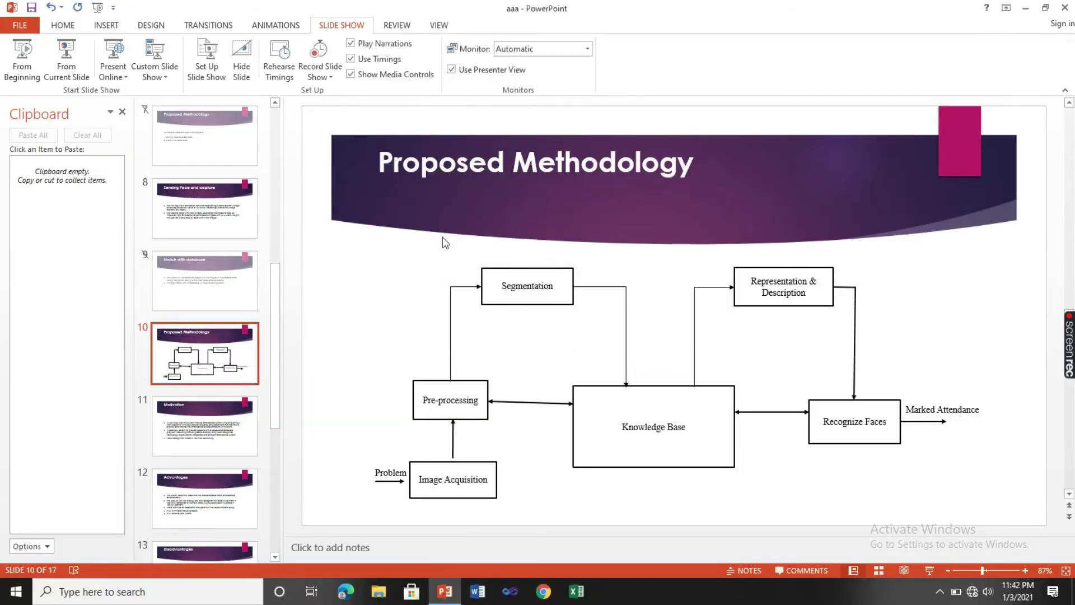
Step: Record a short slide show recording from the current slide, then stop it
click(336, 78)
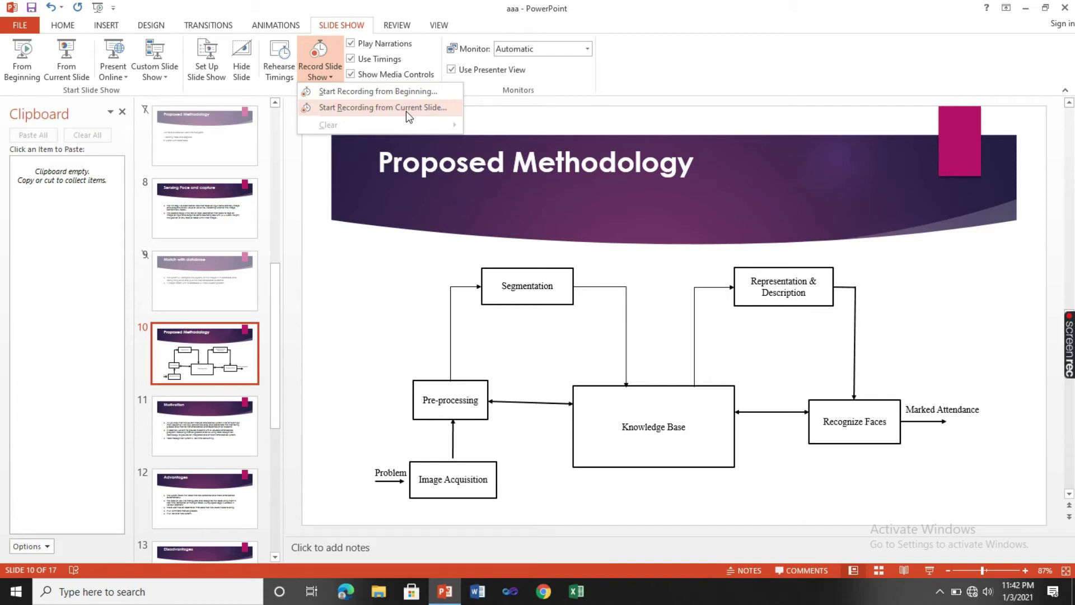
click(378, 93)
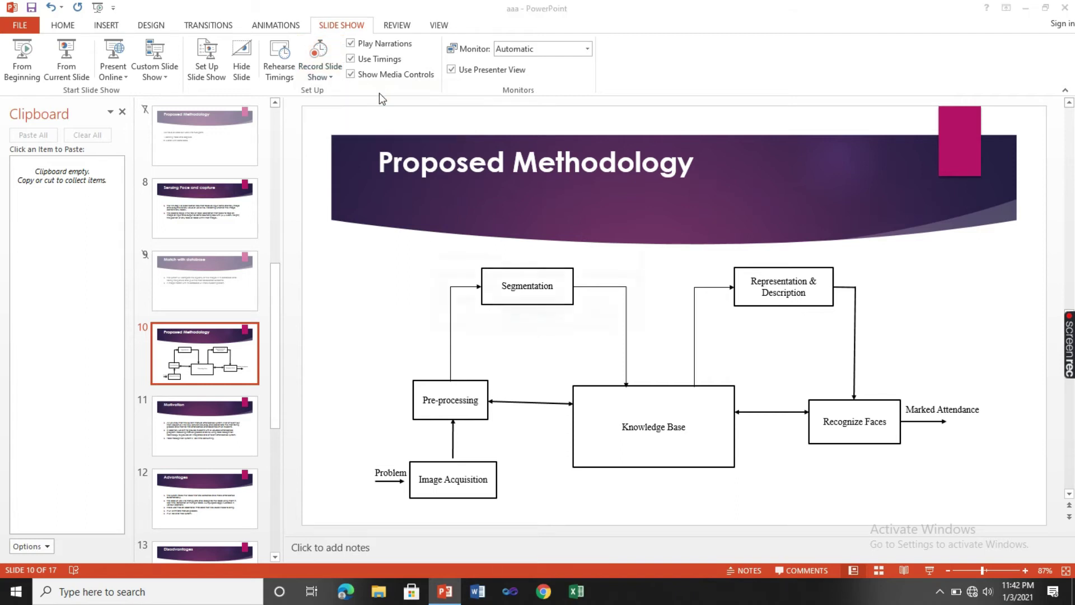
click(528, 315)
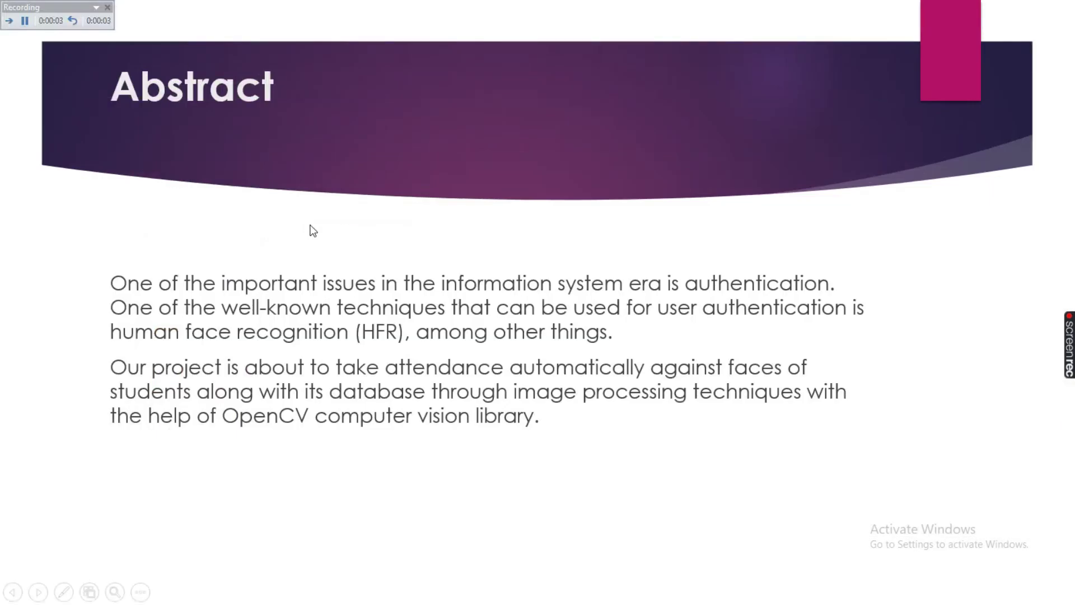
click(108, 6)
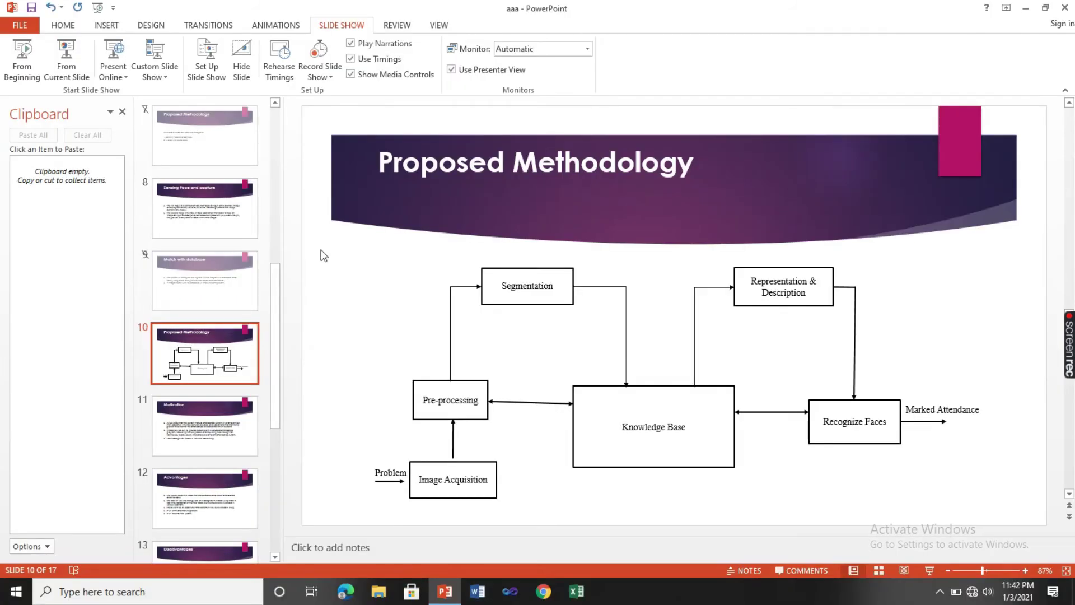
Step: Select title slide 1, make a second short recording, and stop it
click(274, 126)
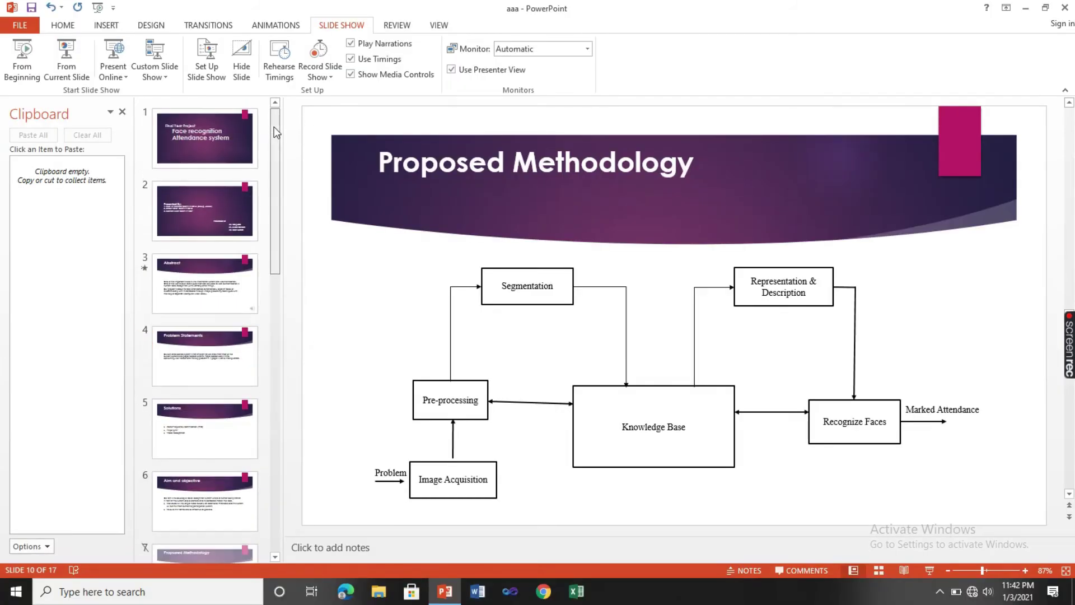
click(197, 126)
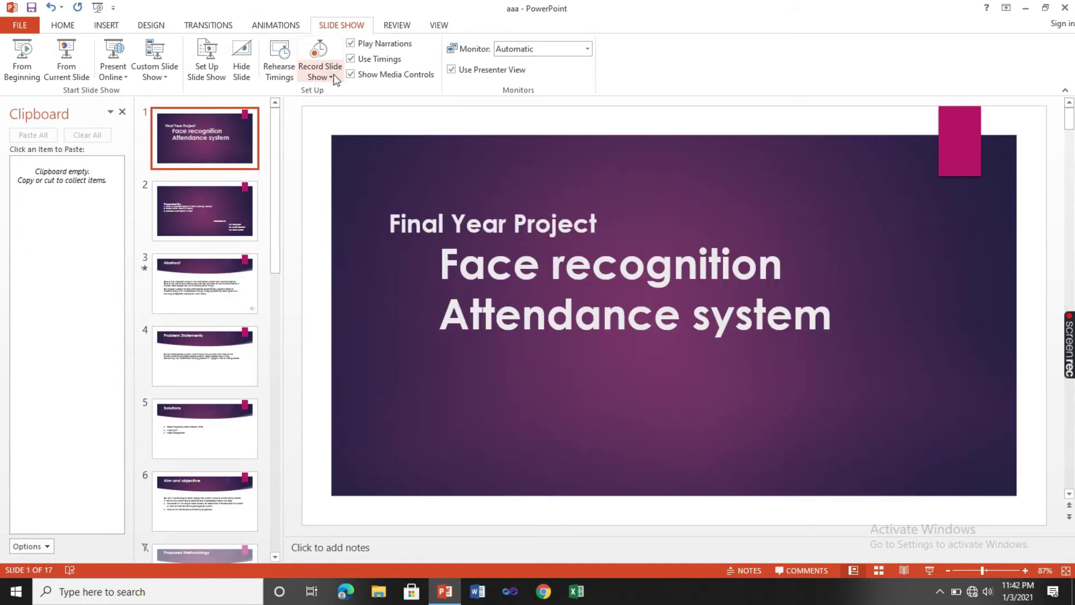
click(322, 79)
click(337, 92)
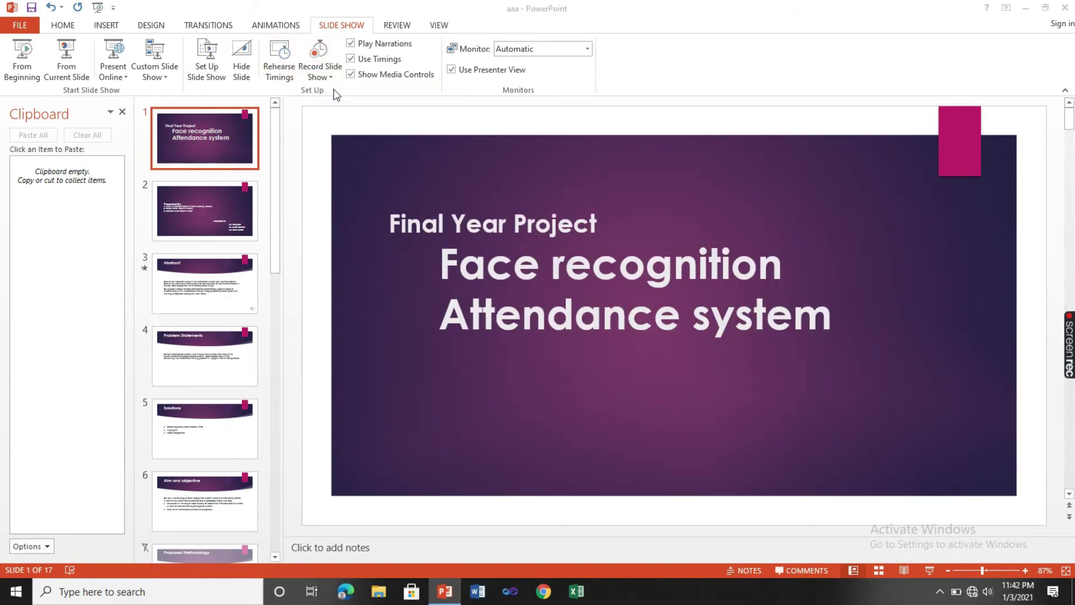
click(540, 316)
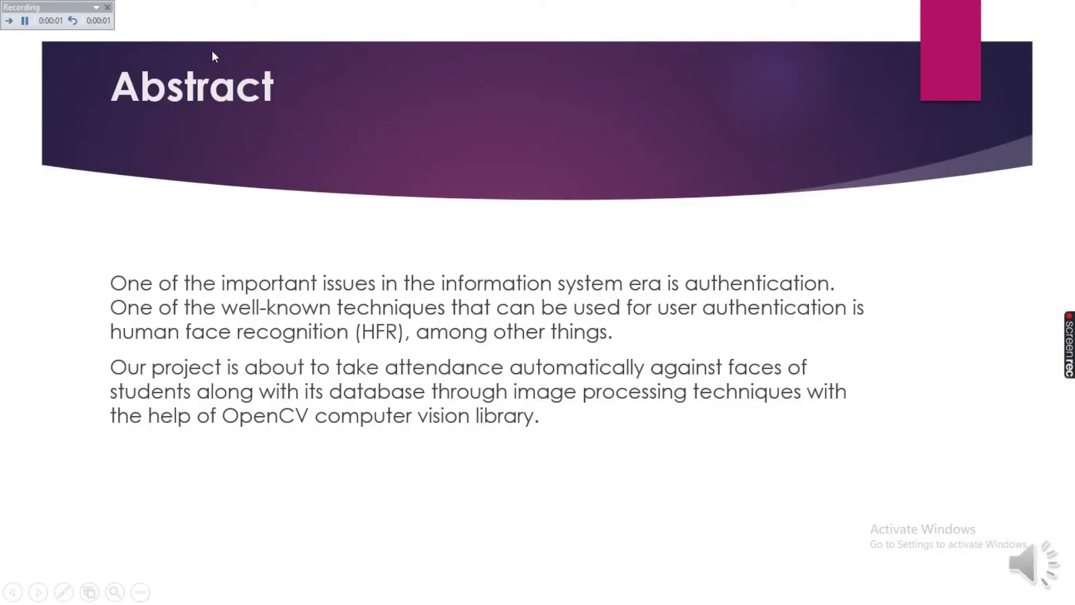
click(106, 7)
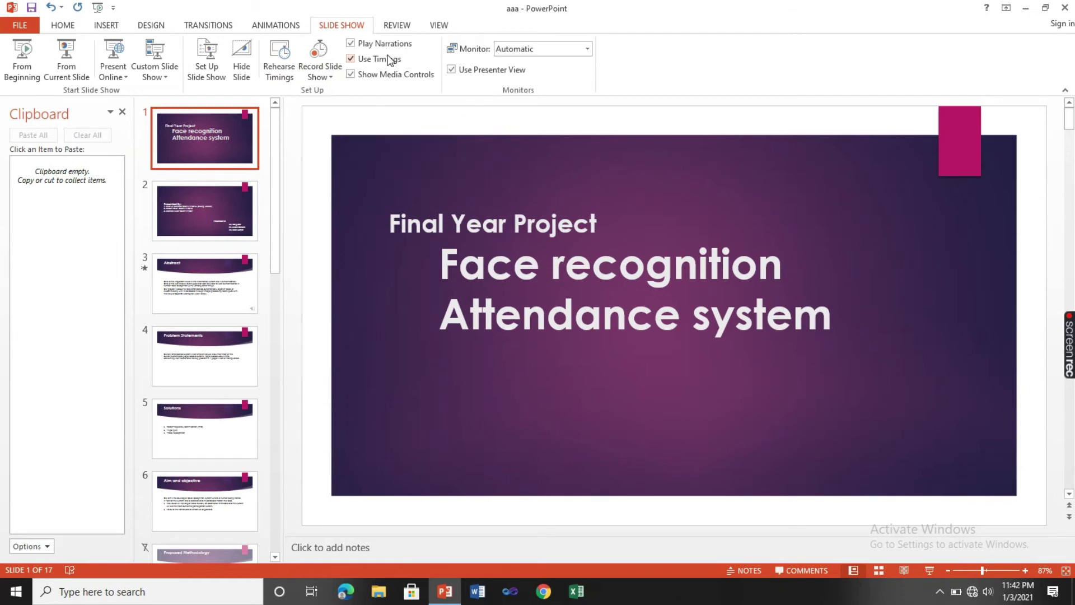
Step: Toggle Play Narrations and Use Timings, check the Monitor list (left Automatic), and switch to Review
click(352, 43)
click(351, 59)
click(588, 49)
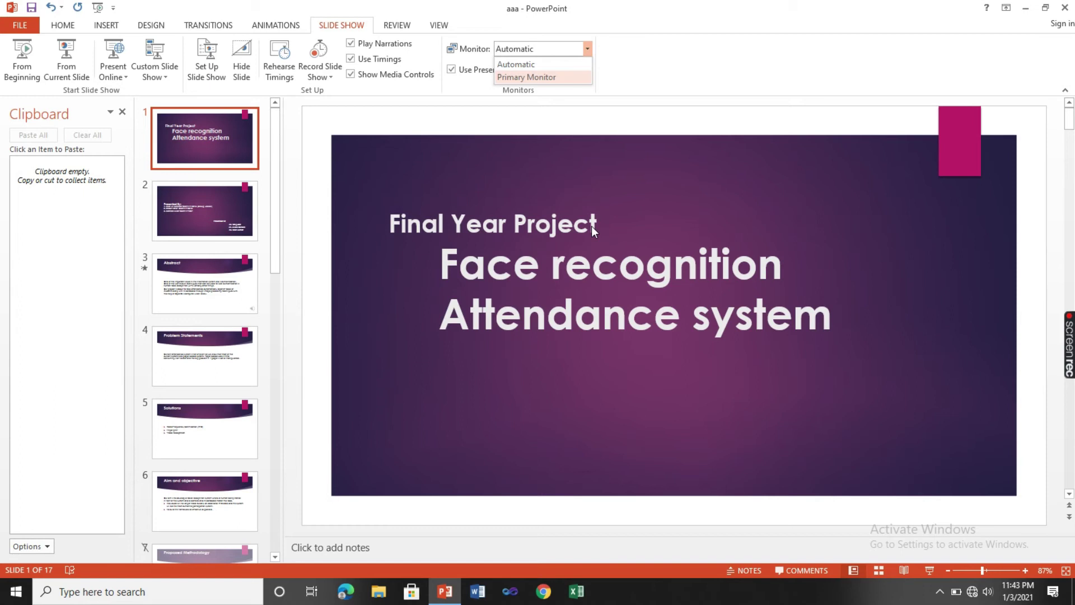
click(397, 26)
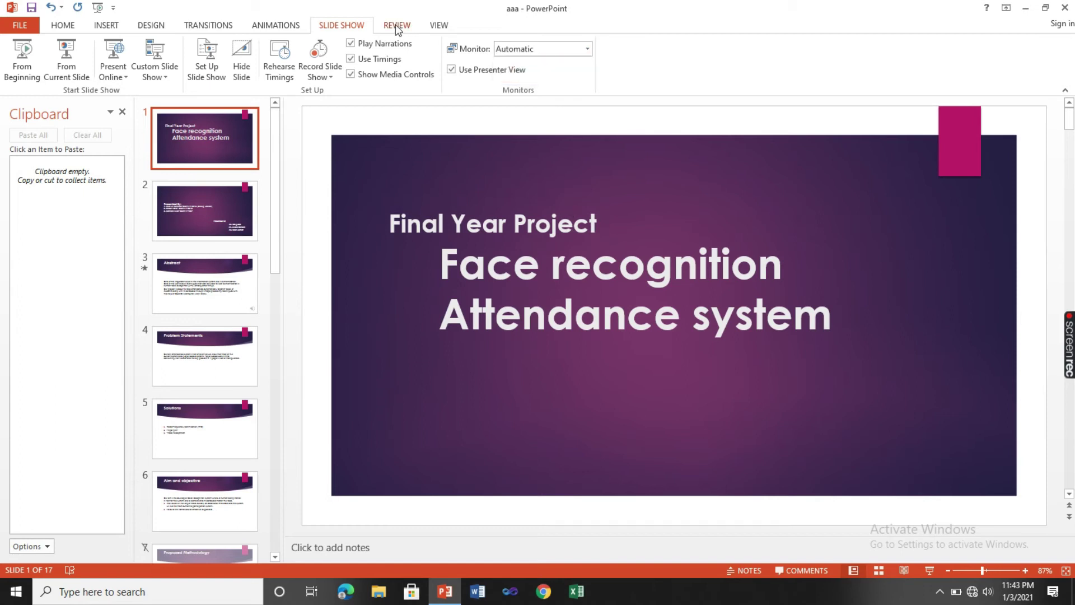
click(398, 28)
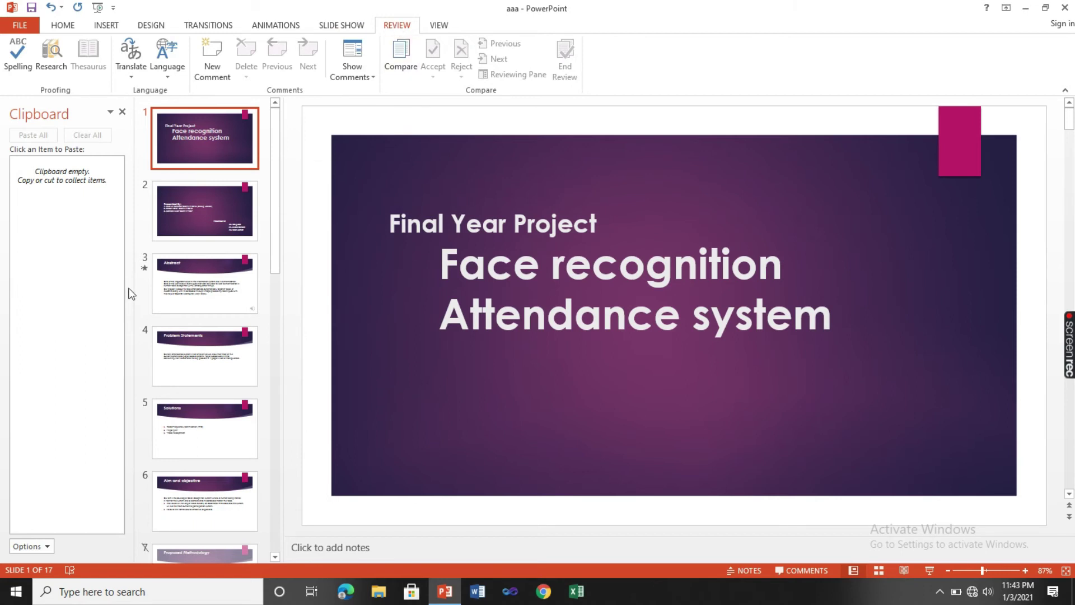
Step: On the Abstract slide, look up synonyms for 'recognition' via Research and Thesaurus, then open Translate options
click(191, 294)
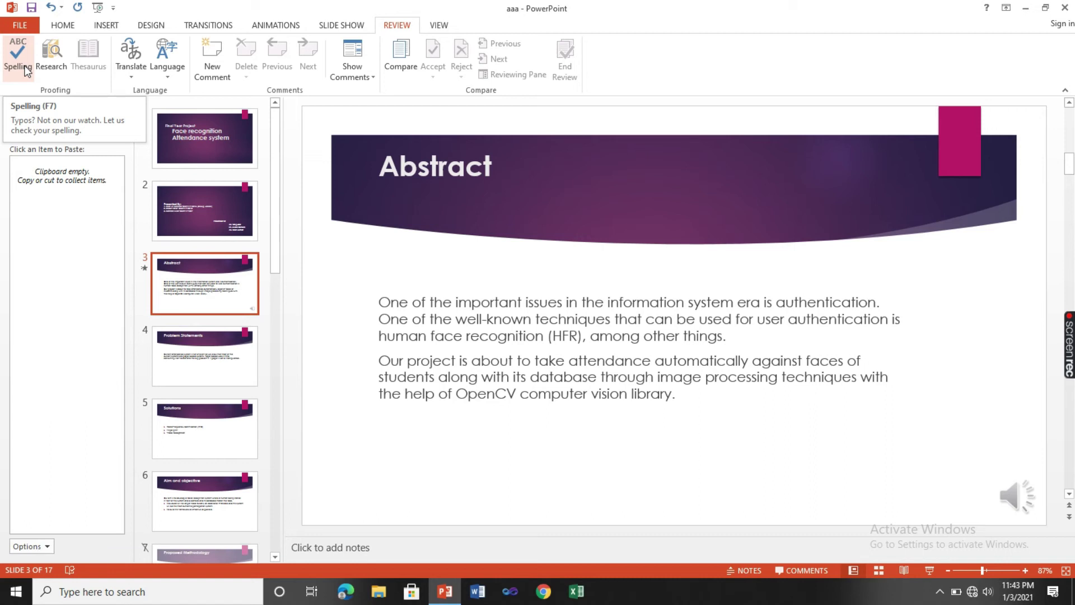
click(59, 69)
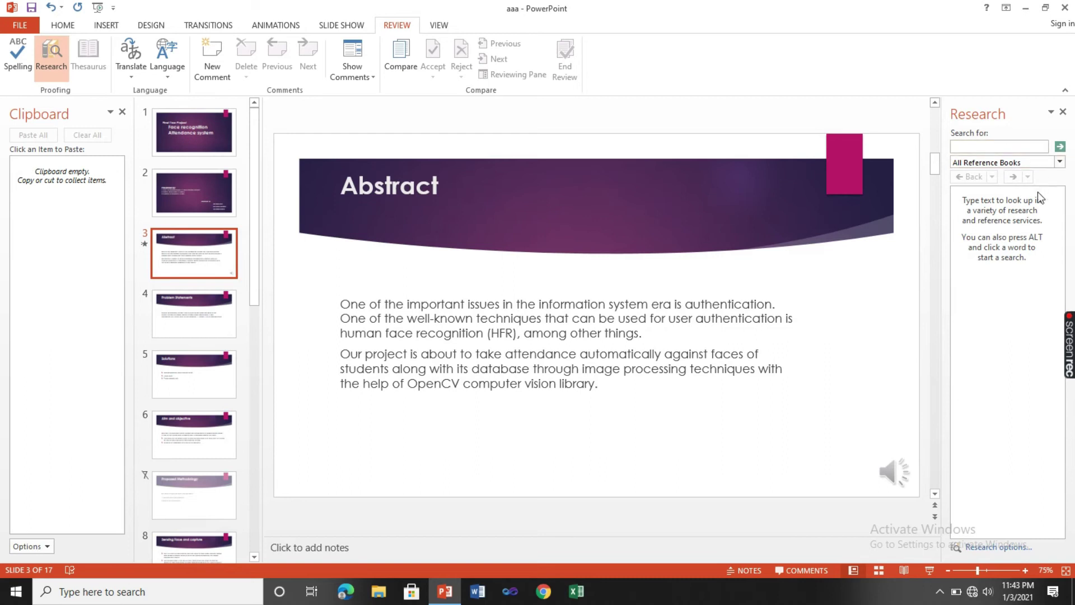
double_click(464, 332)
click(98, 70)
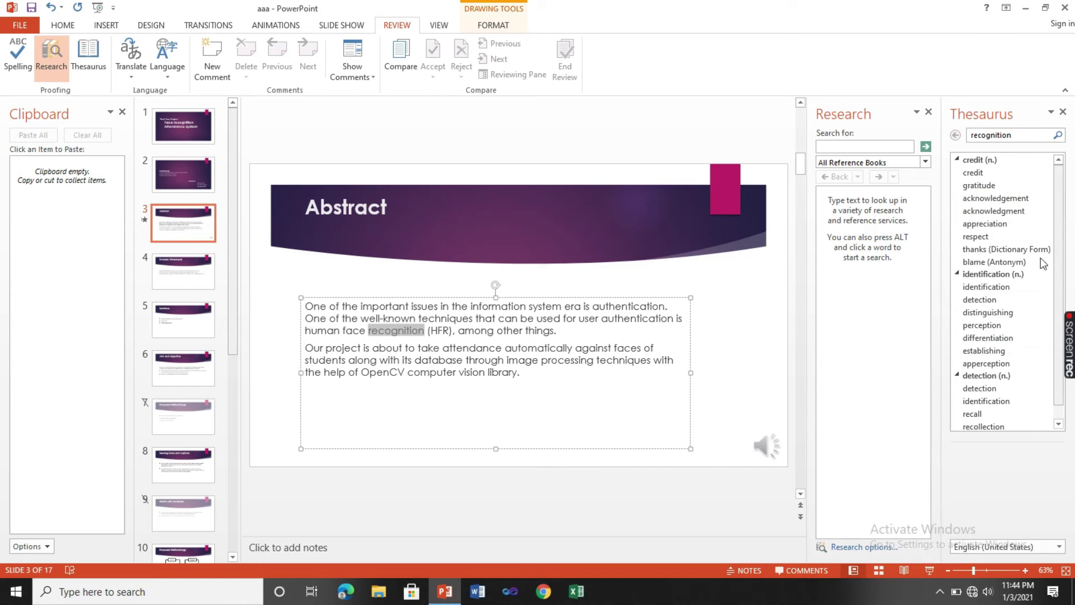
click(525, 163)
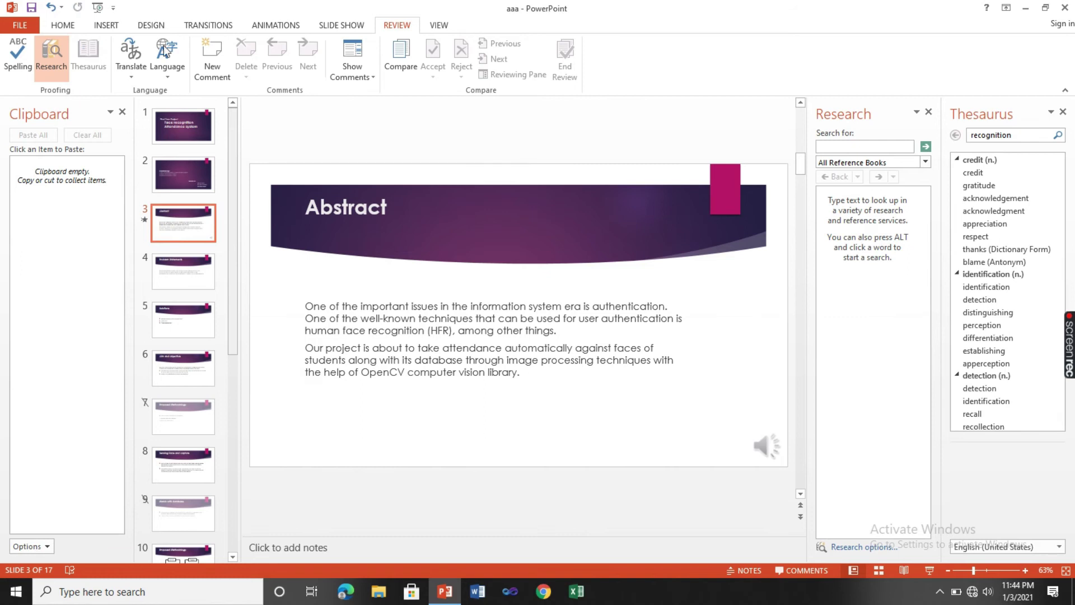
click(129, 66)
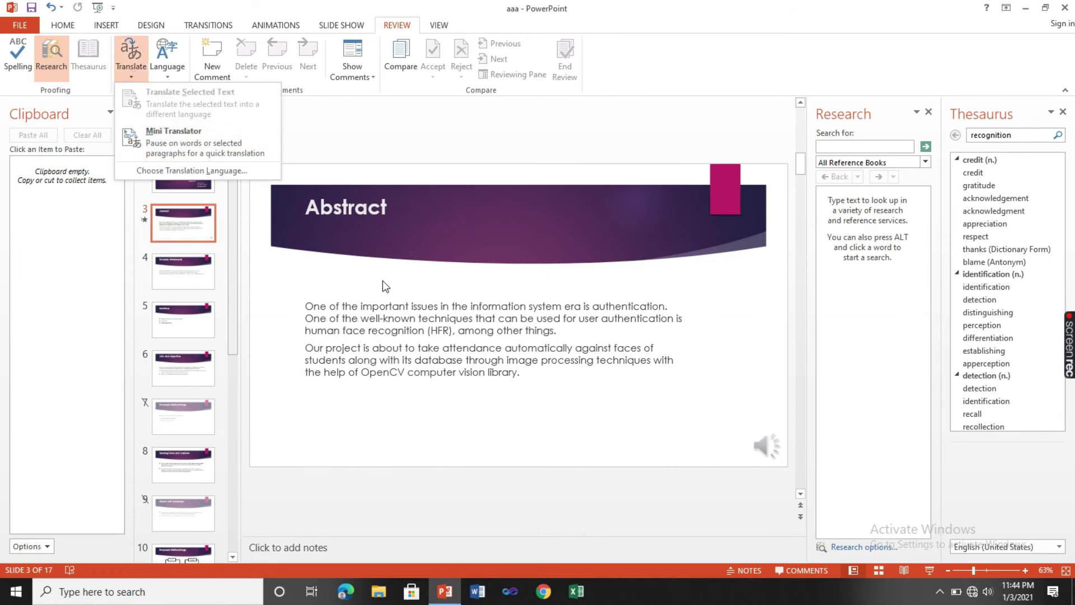
key(Escape)
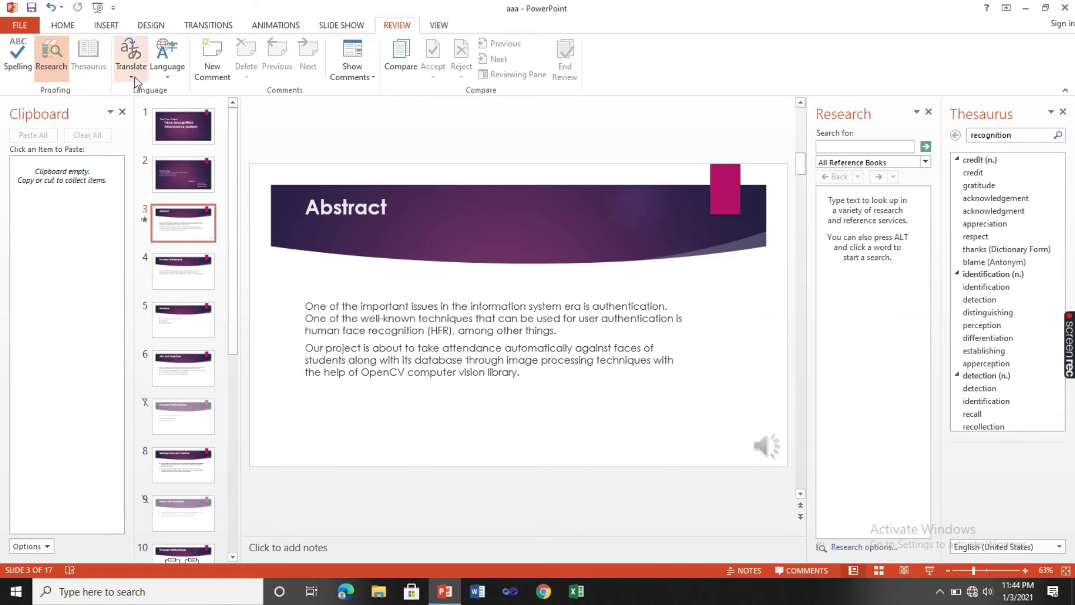
click(133, 73)
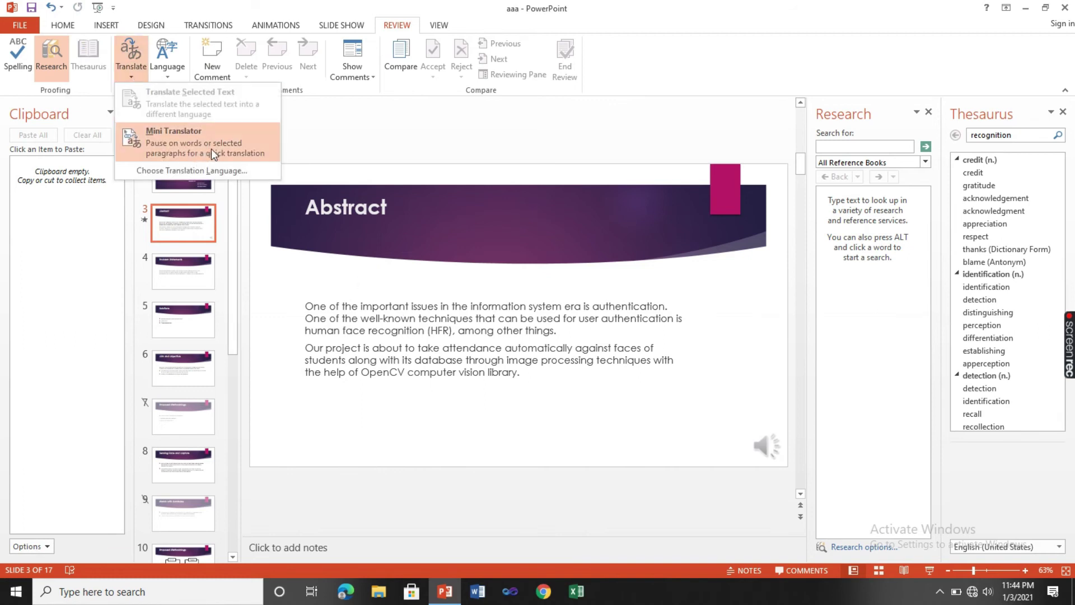
click(211, 149)
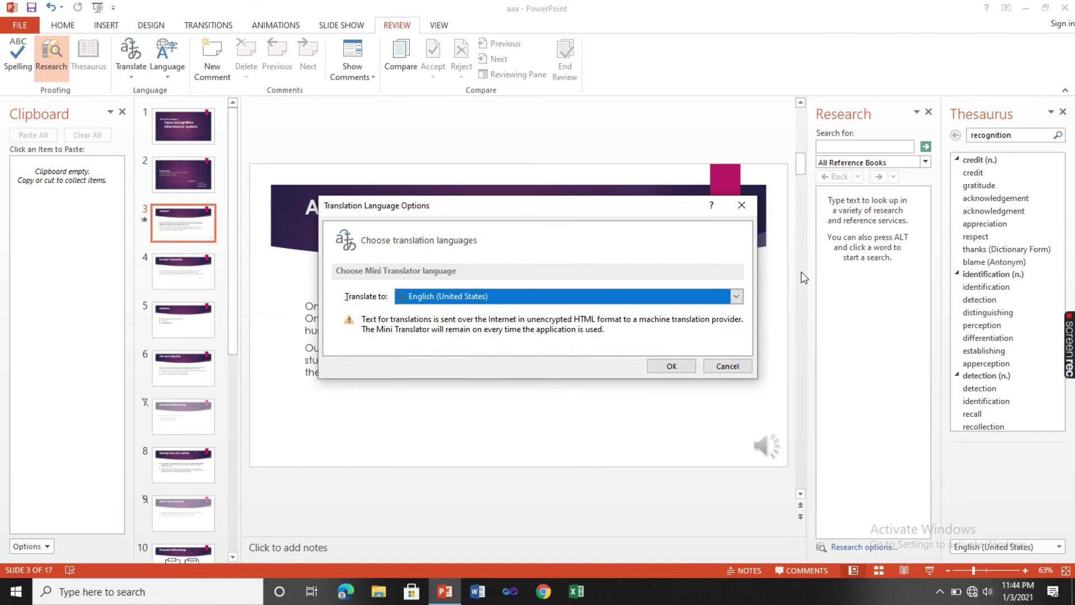
click(737, 297)
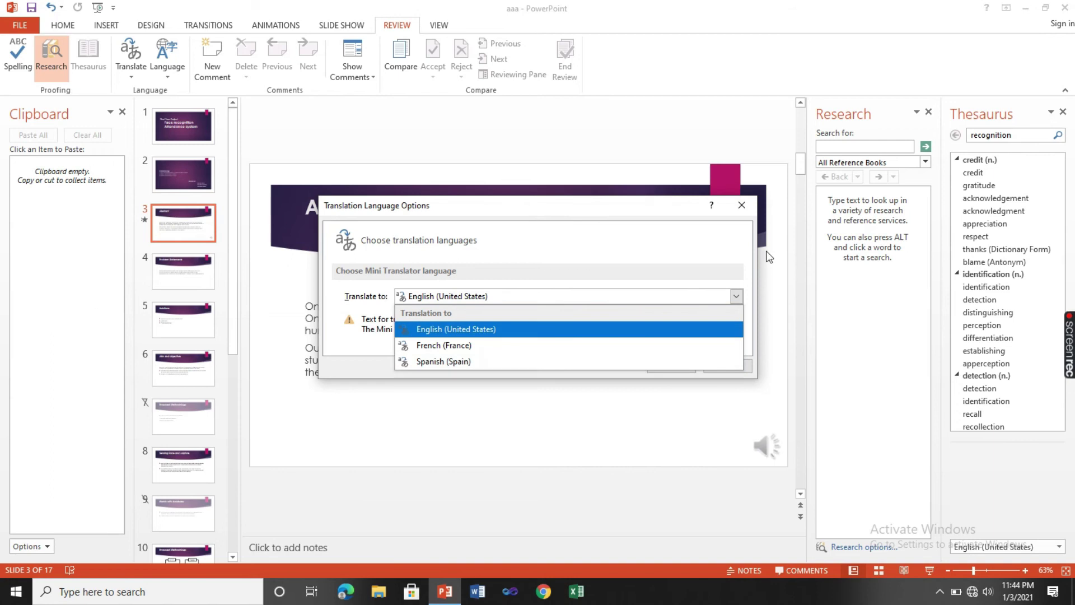
click(745, 205)
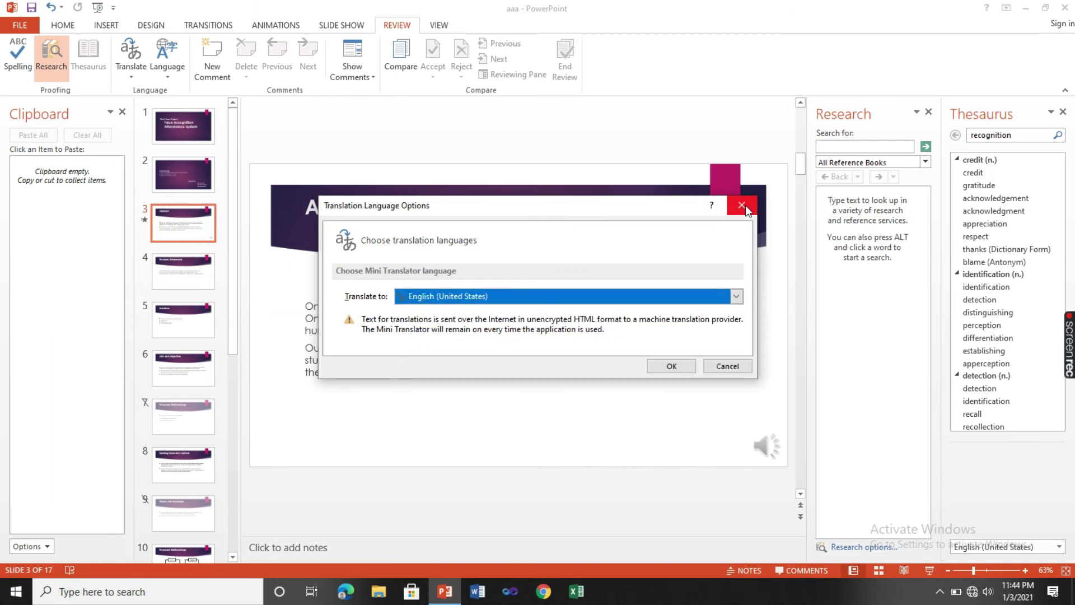
click(728, 367)
click(167, 59)
click(225, 109)
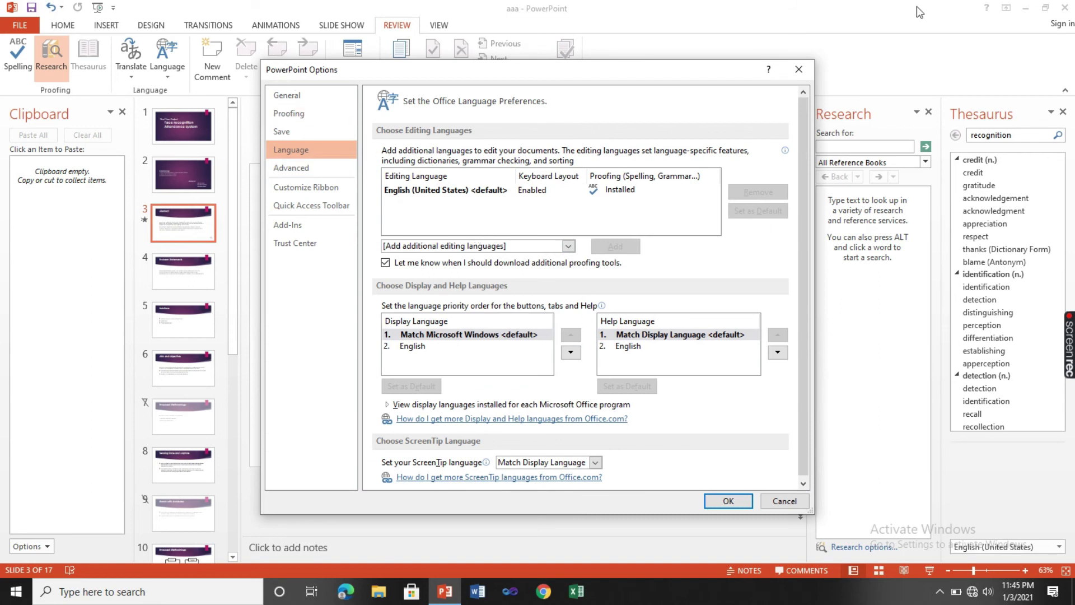
click(798, 70)
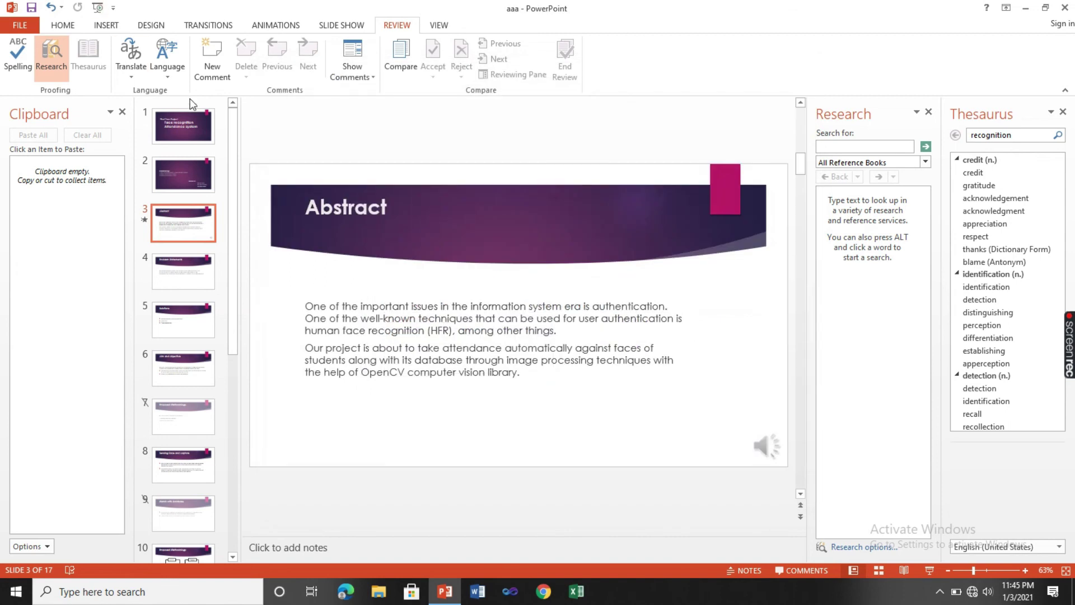
Step: Add a new comment to the Abstract slide and toggle the comments list visibility
click(436, 362)
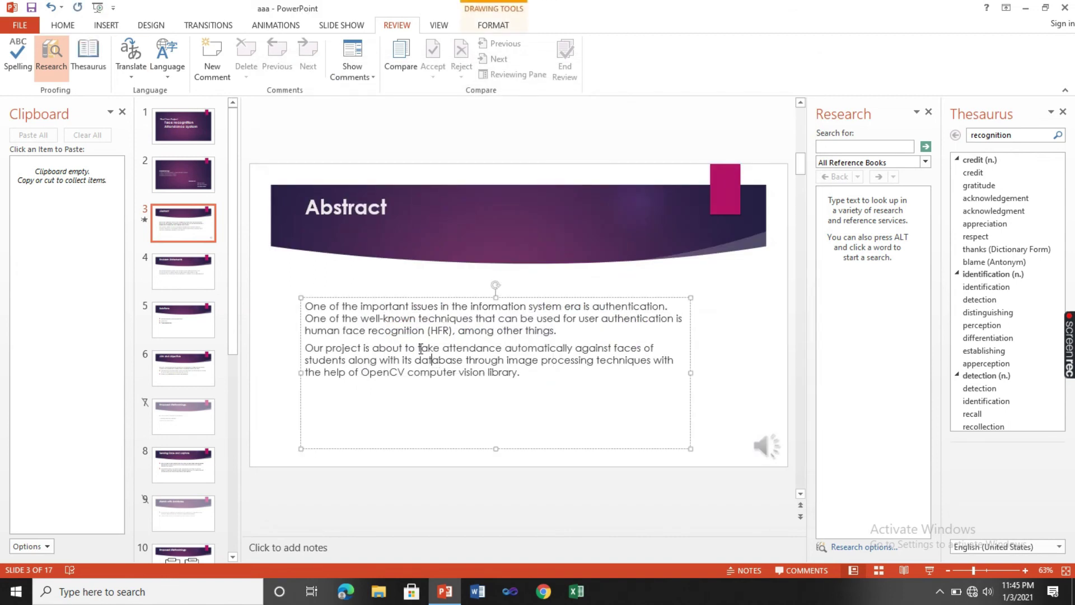
click(213, 70)
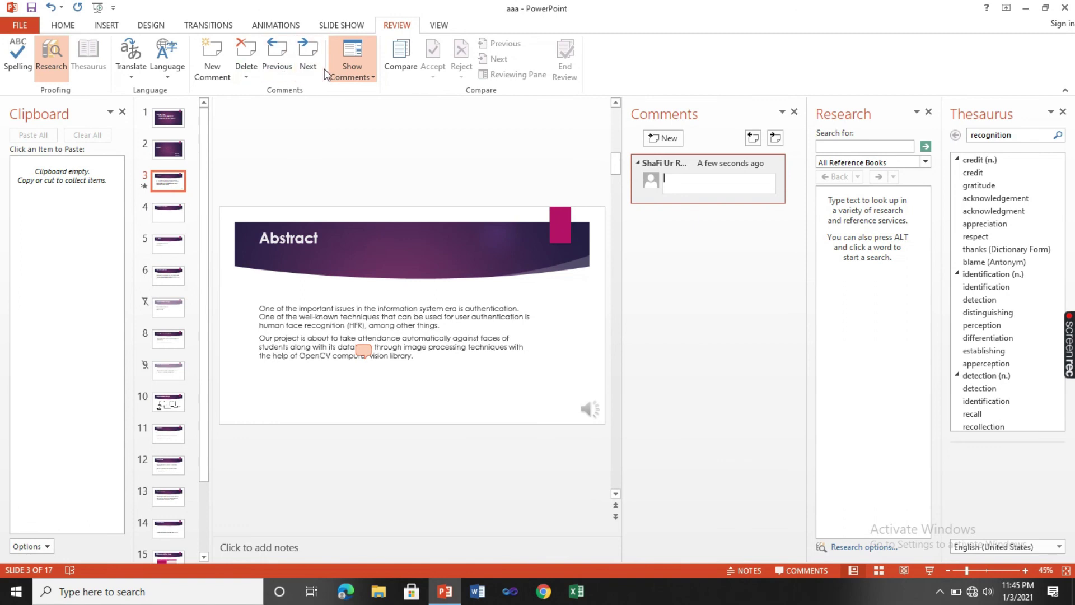
click(355, 76)
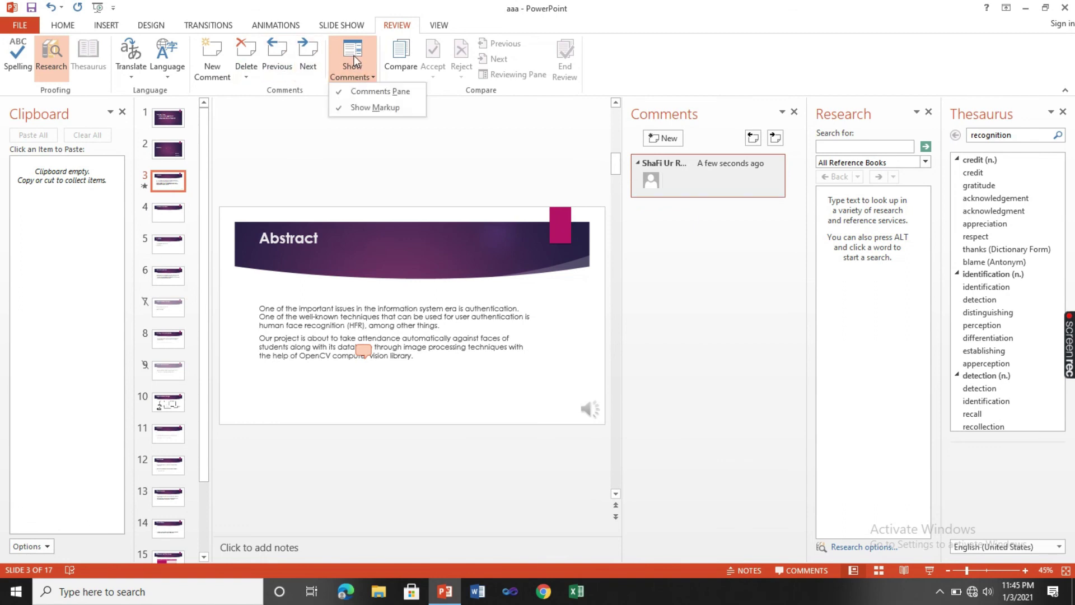
click(354, 55)
click(355, 56)
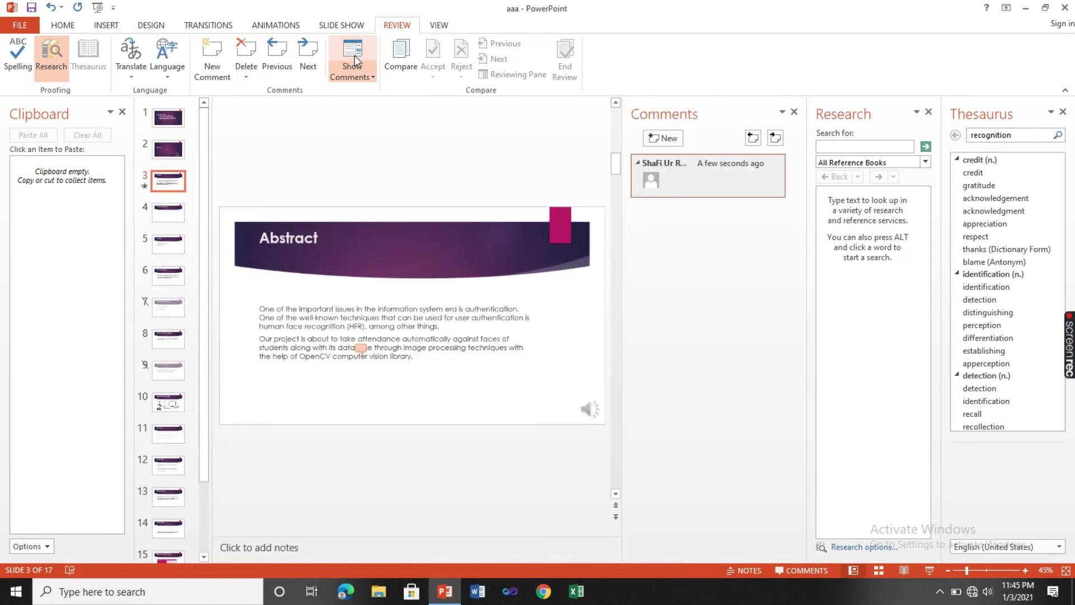
click(355, 55)
click(355, 55)
click(354, 55)
Step: Delete the new comment and close the Comments and Research panes
click(248, 63)
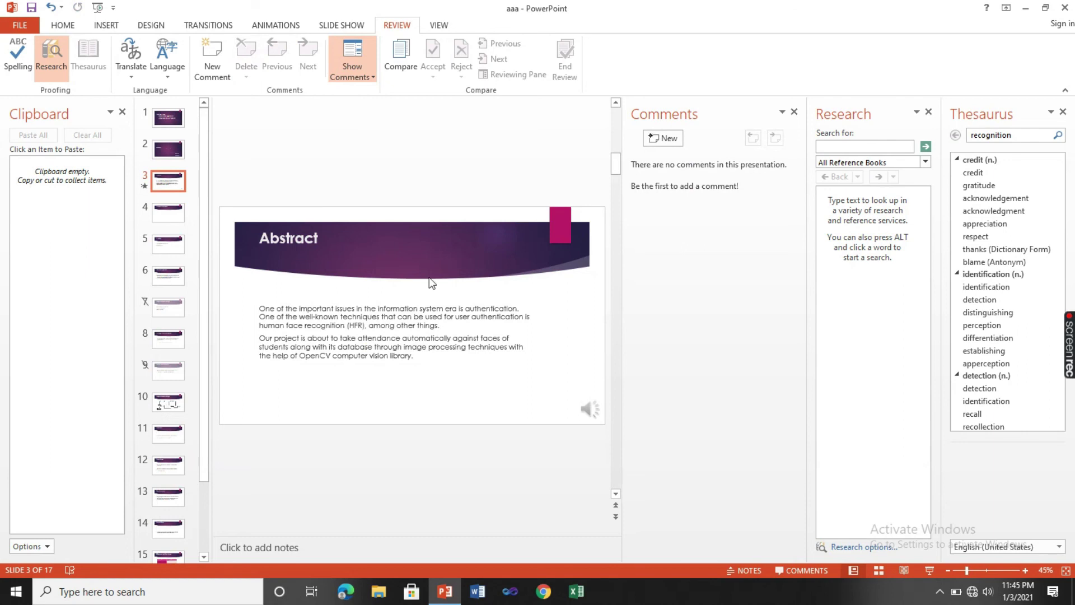
click(794, 112)
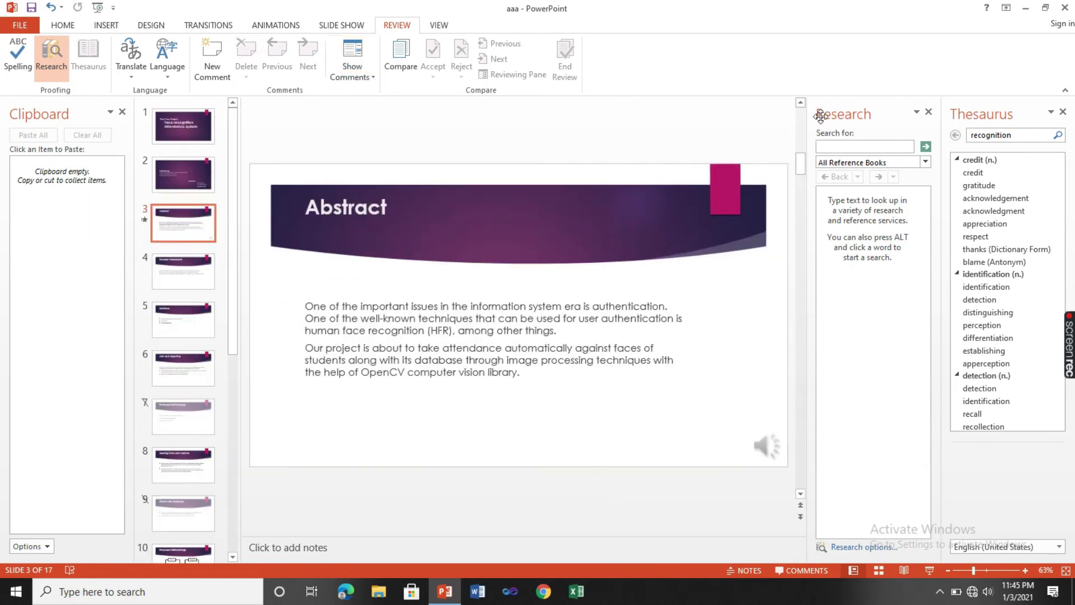
click(929, 113)
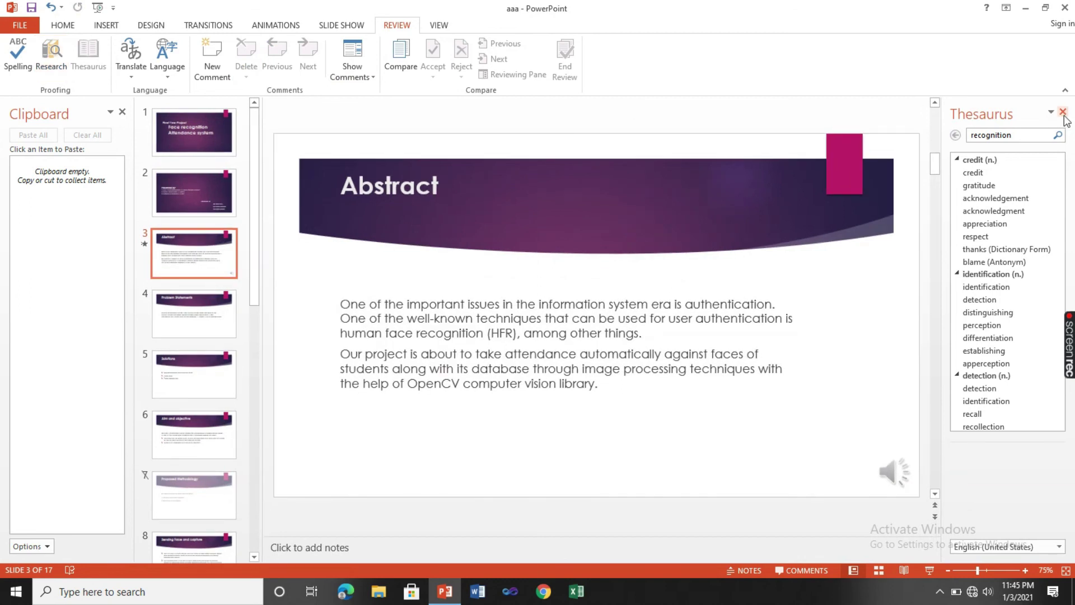
Step: Close the Thesaurus and compare the deck by merging in the Photo Album presentation
click(1063, 112)
click(401, 56)
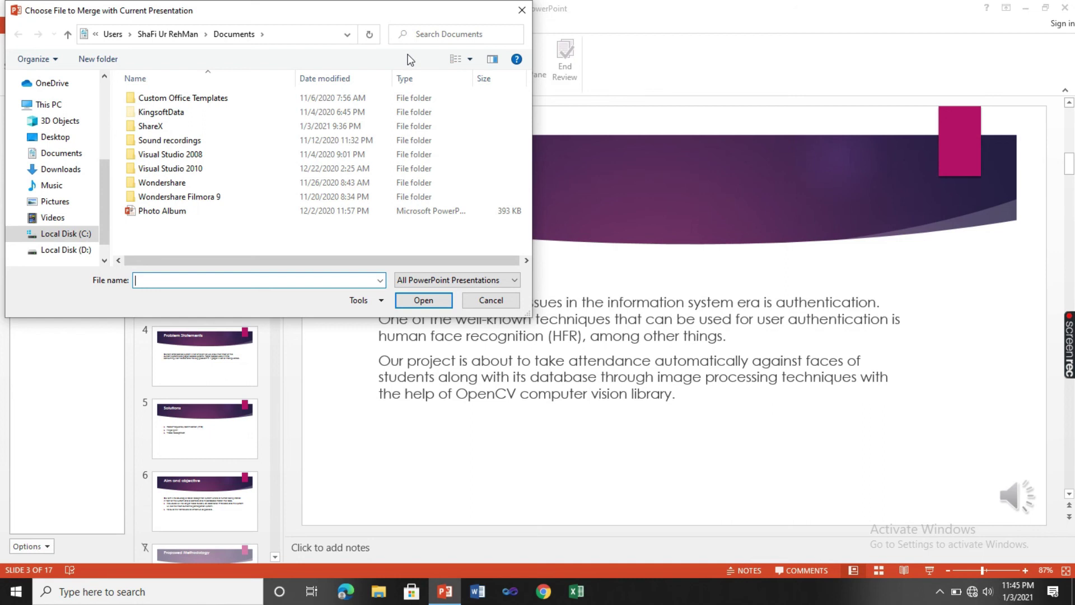
click(199, 211)
click(415, 305)
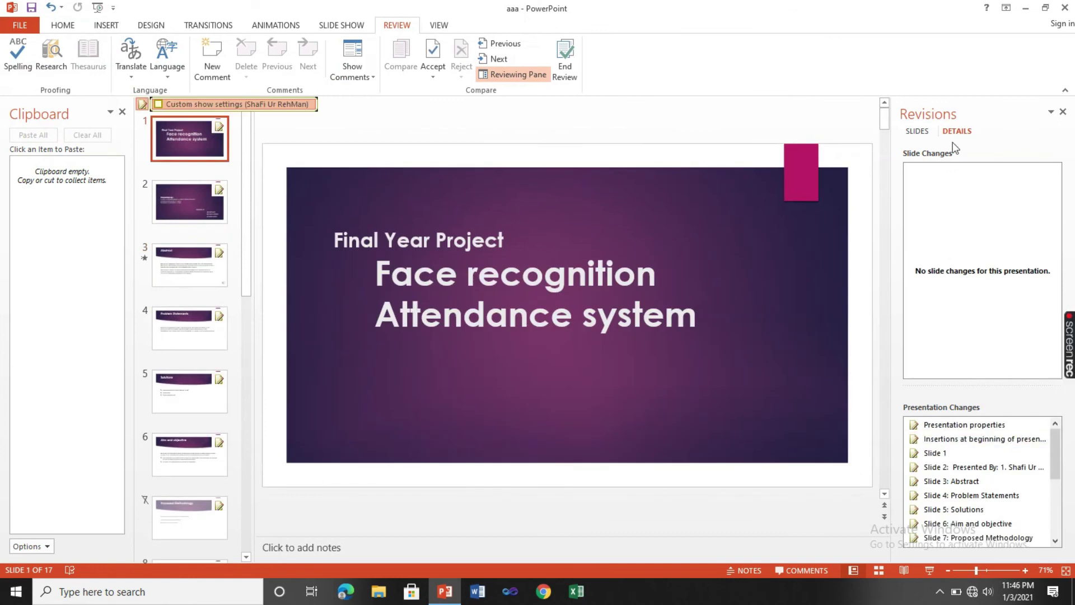
Step: Browse the SLIDES and DETAILS revisions, including Problem Statements and Slide 1 changes, then close Revisions
click(917, 132)
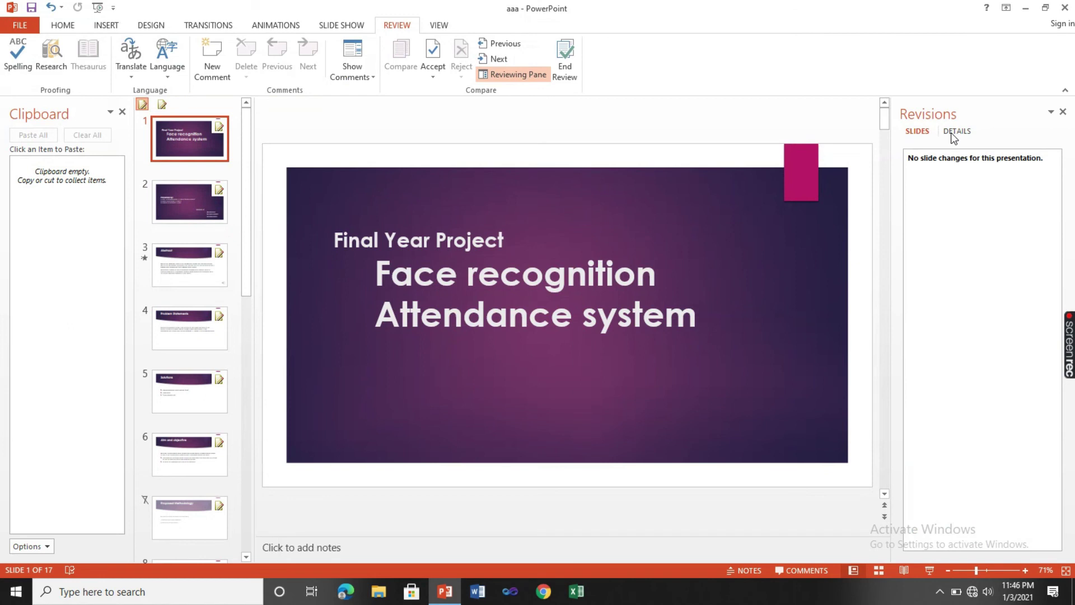
click(955, 132)
click(922, 132)
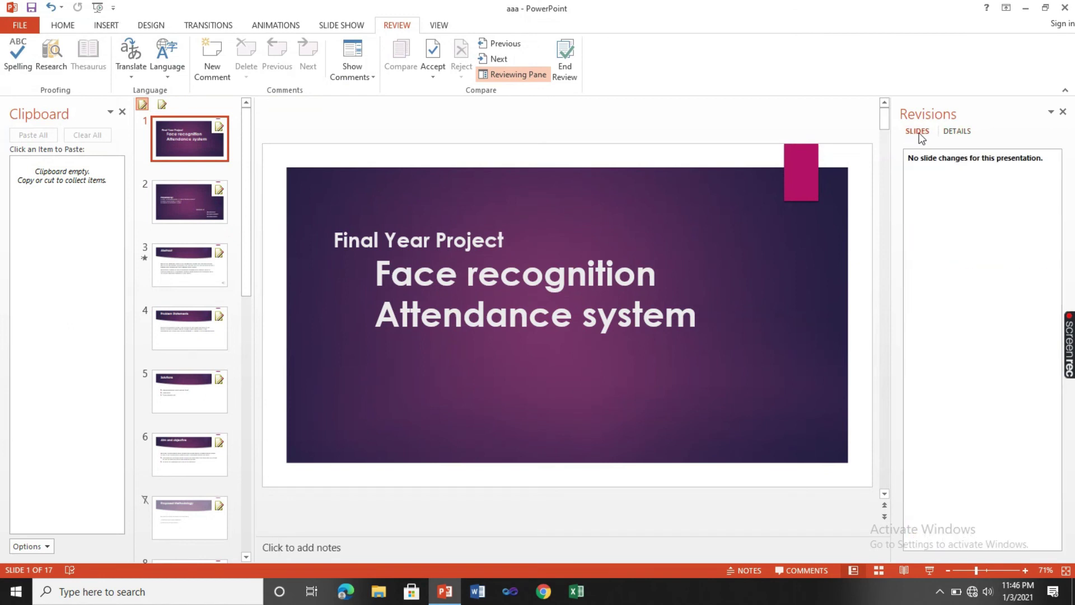
click(950, 134)
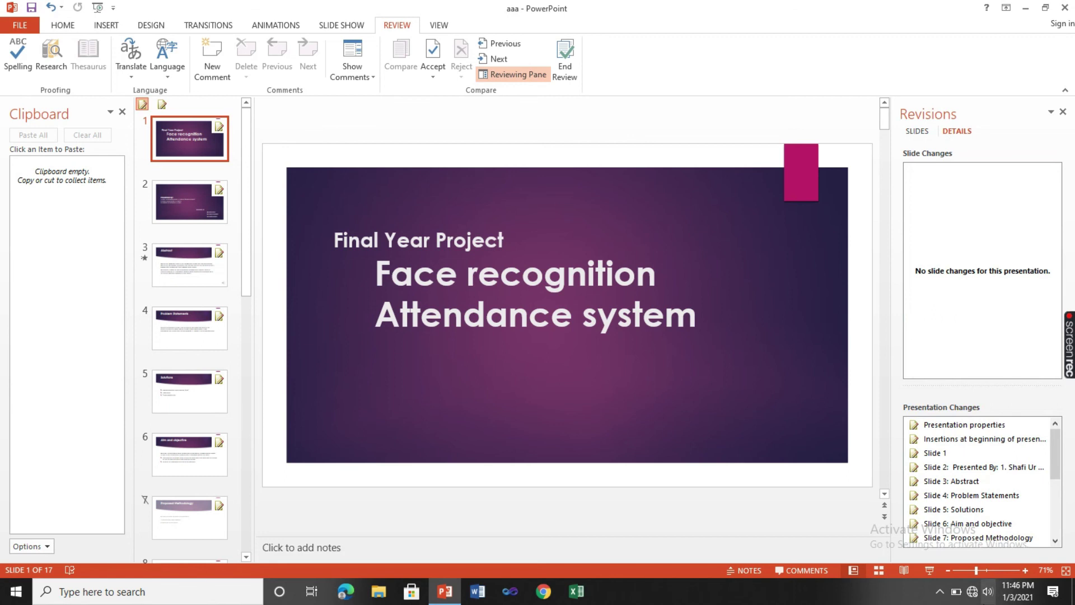
click(955, 497)
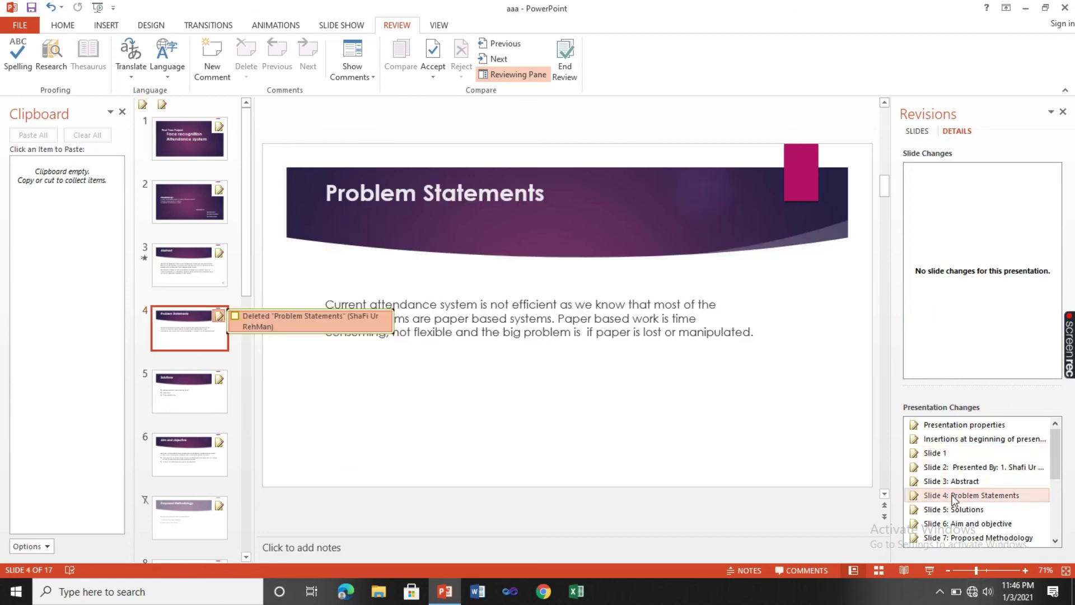
click(952, 452)
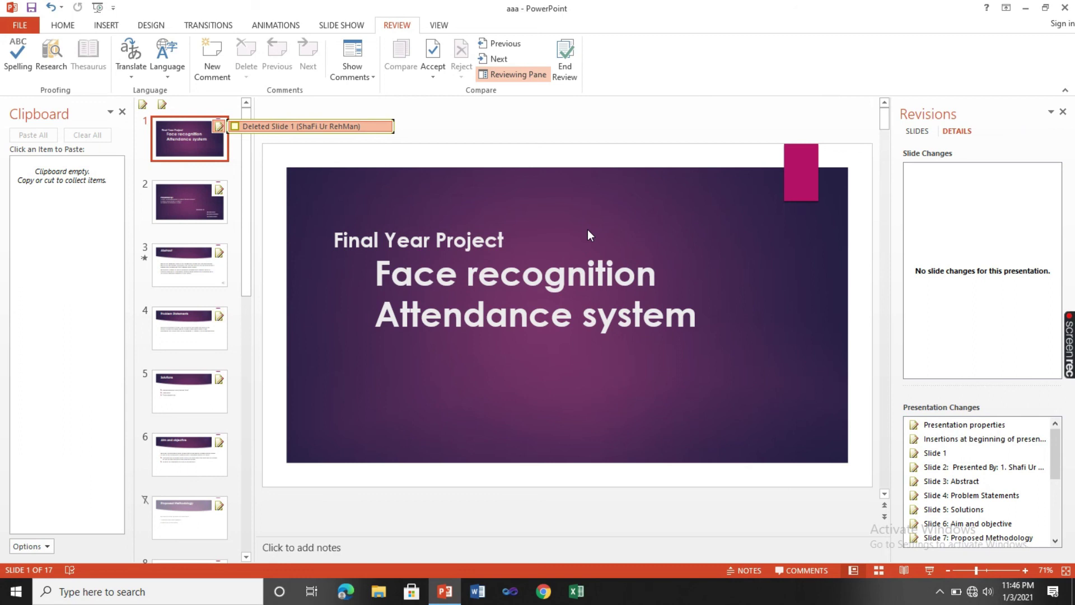
click(1052, 112)
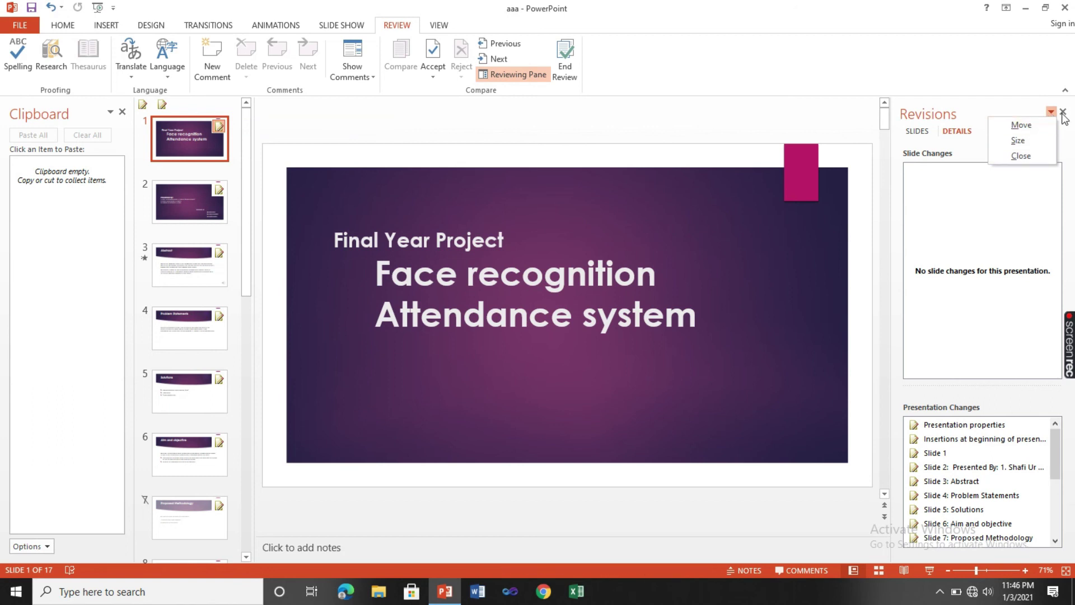
click(1064, 113)
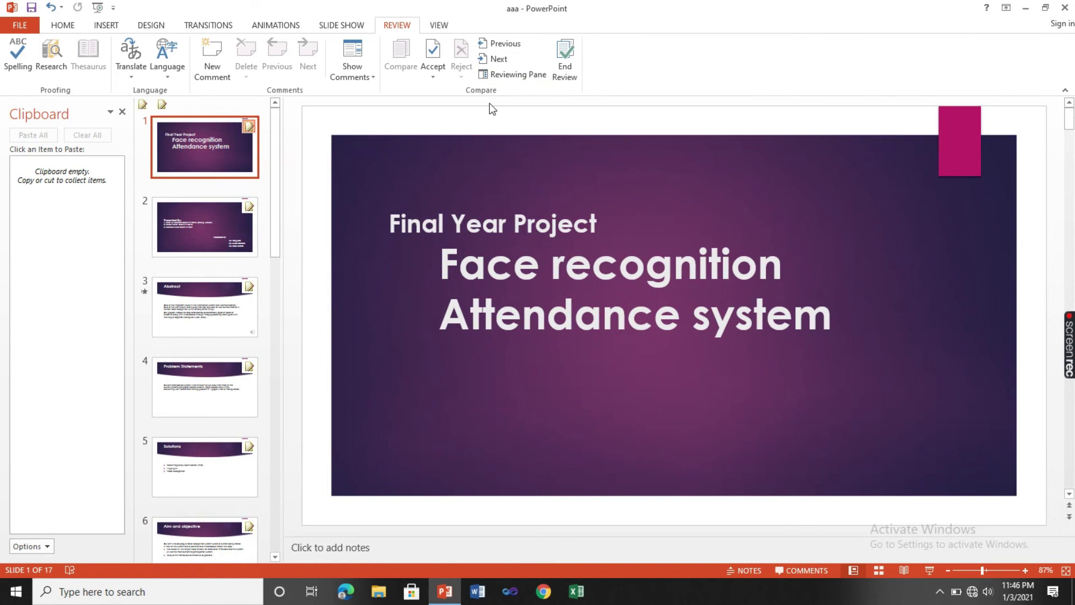
Step: End the comparison review, confirming Yes to discard the unapplied changes
click(570, 66)
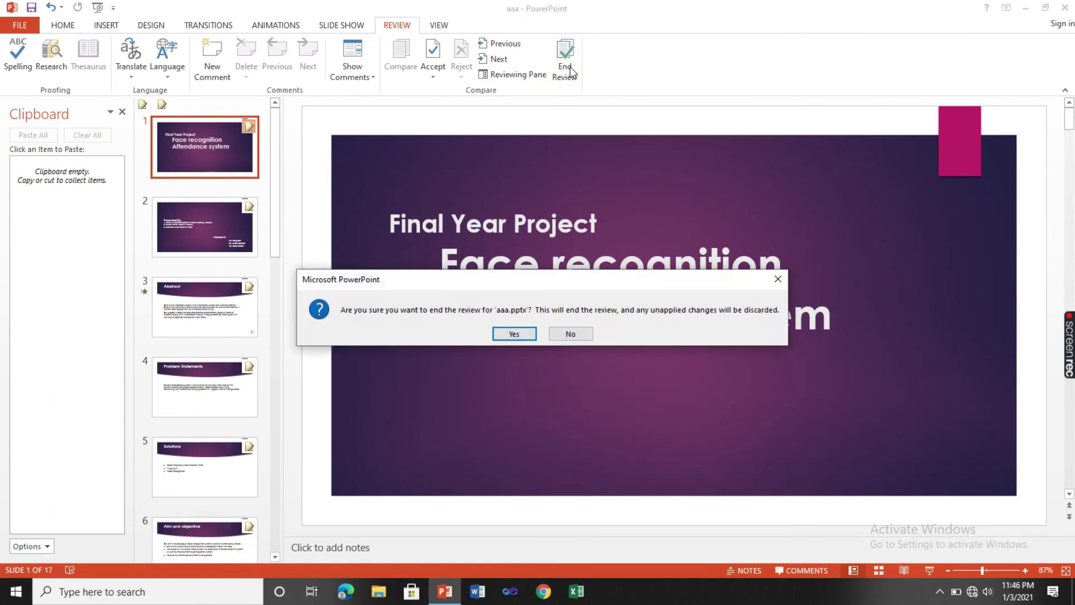
click(513, 333)
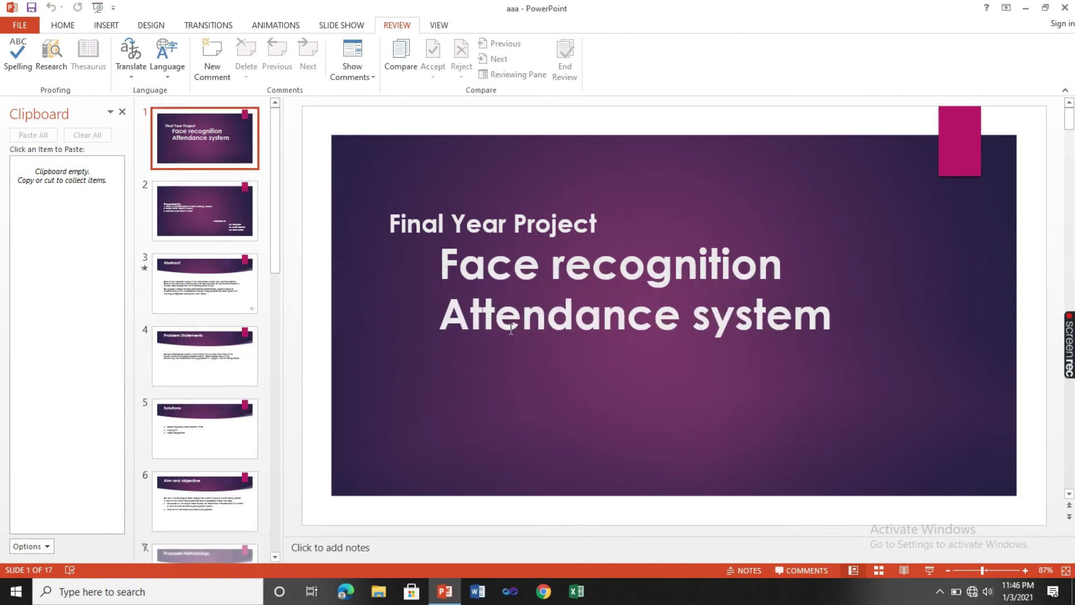